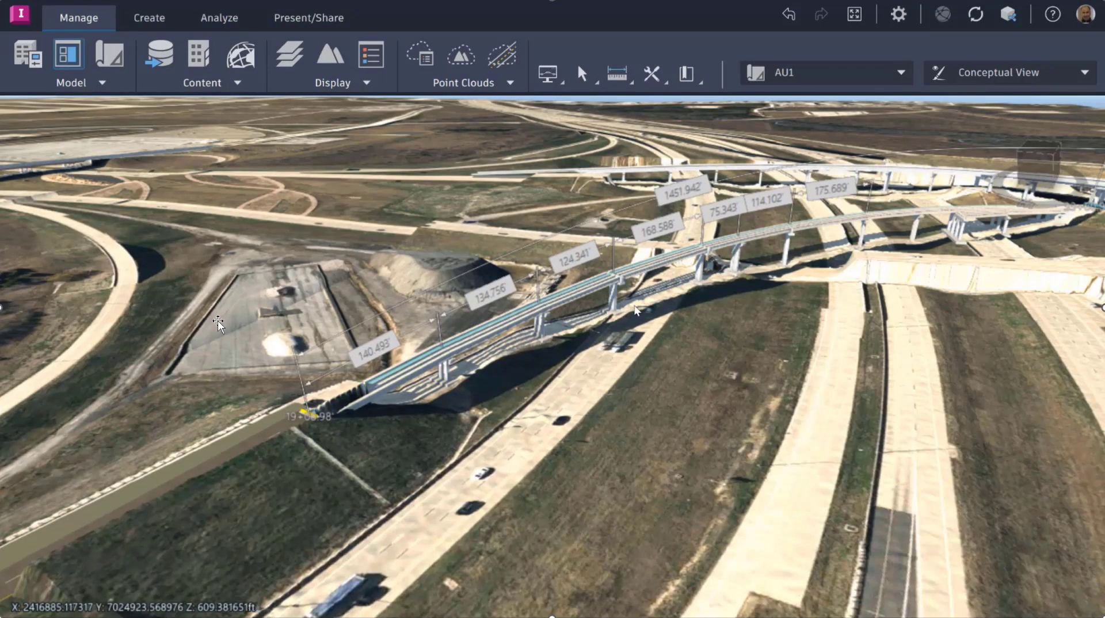
Step: Add a clipping plane across the curved bridge at an offset of 557.97 ft with terrain clipping off, and align the camera to it
right_click(635, 309)
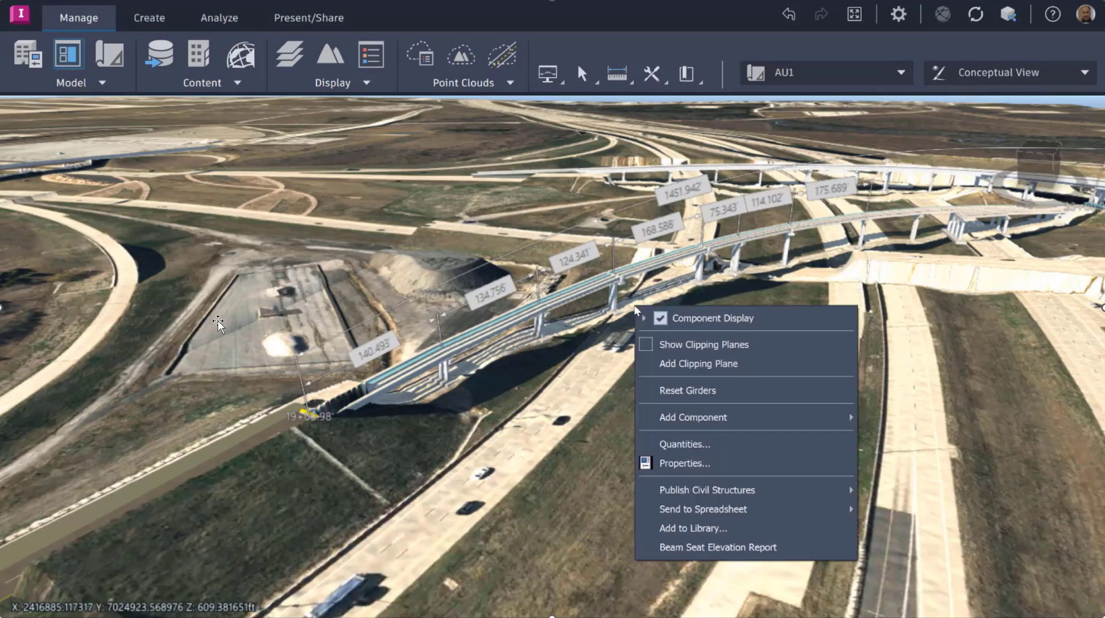
click(691, 363)
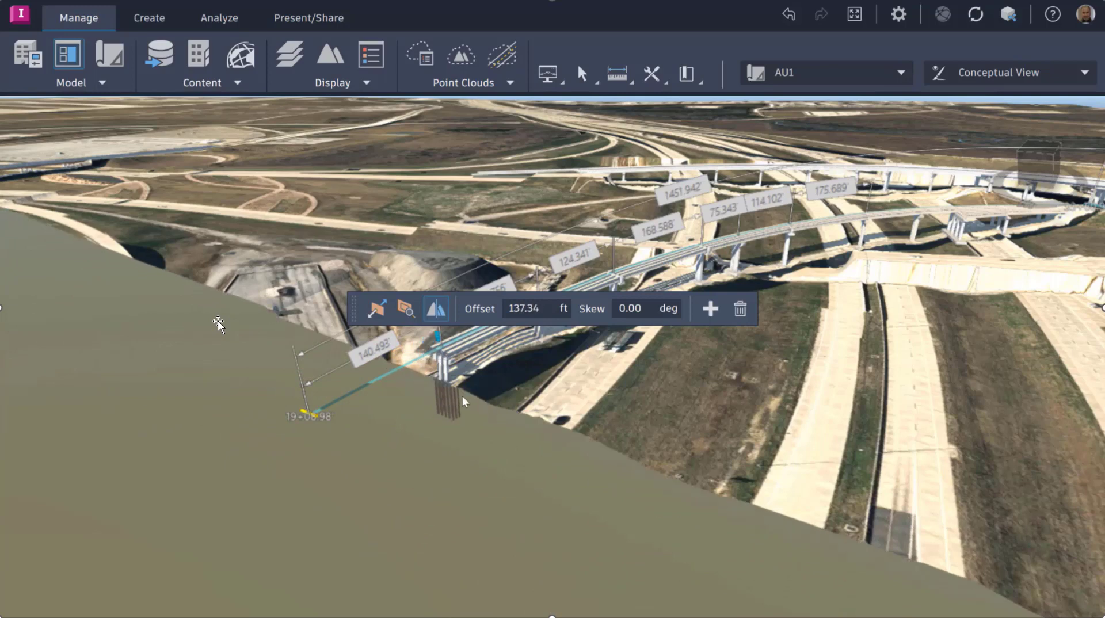
click(436, 310)
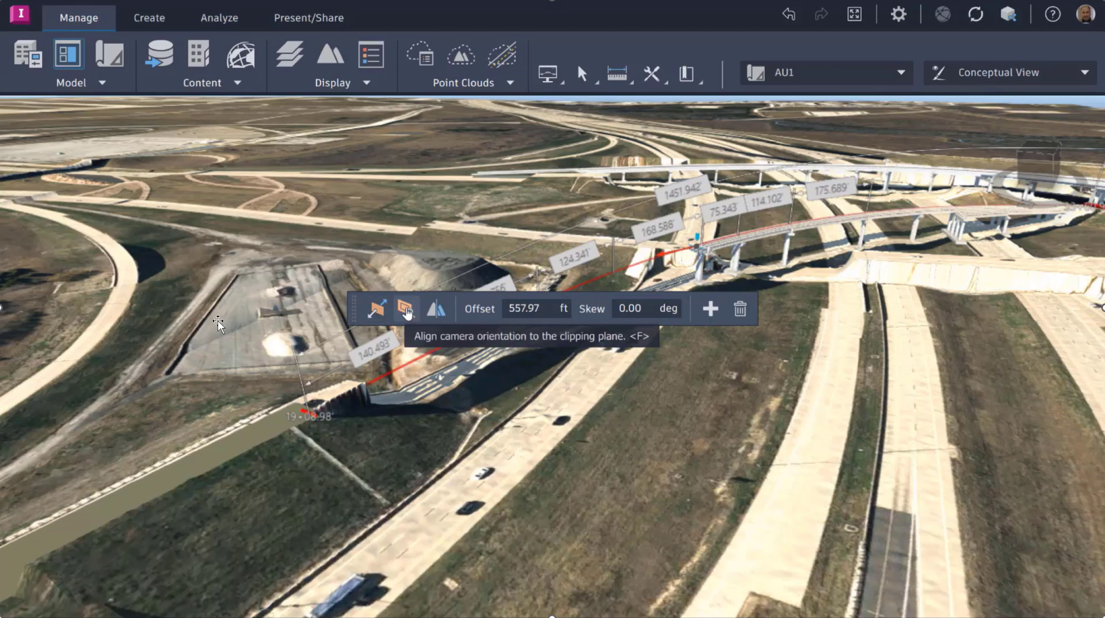
click(406, 310)
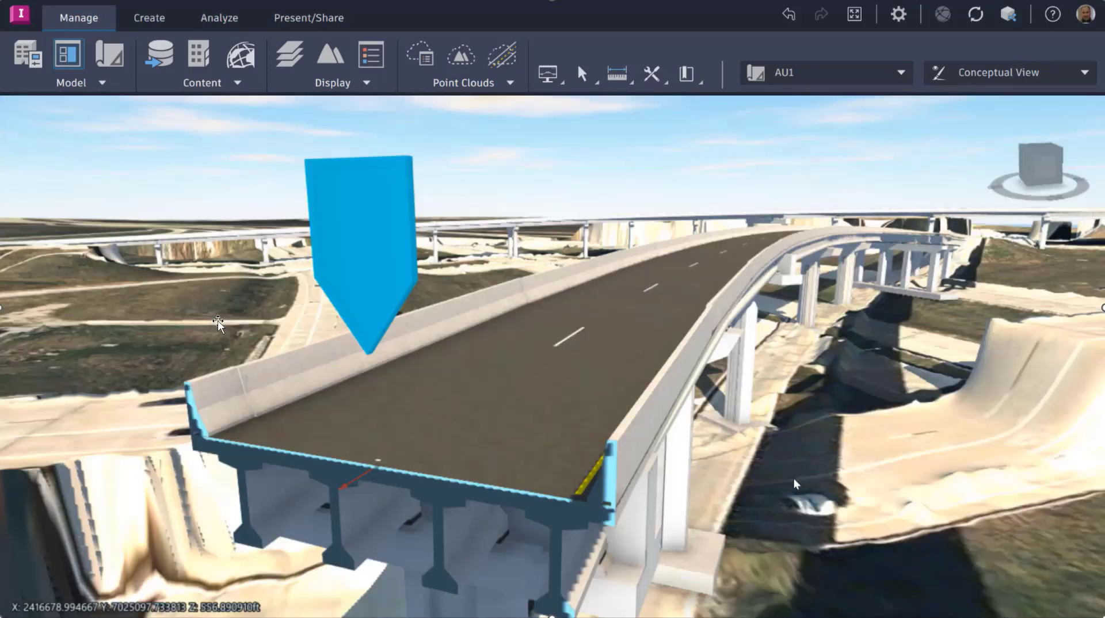
Step: Reverse the clipping direction of the bridge's clipping plane and switch it back to the original side
scroll(807, 357, down, 3)
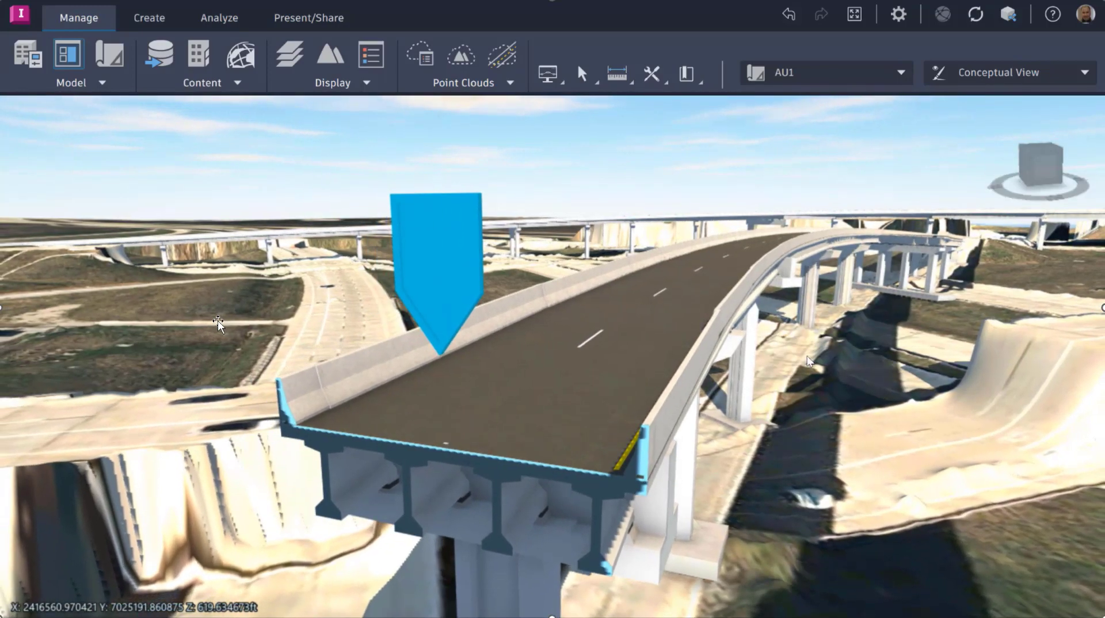
scroll(807, 357, down, 3)
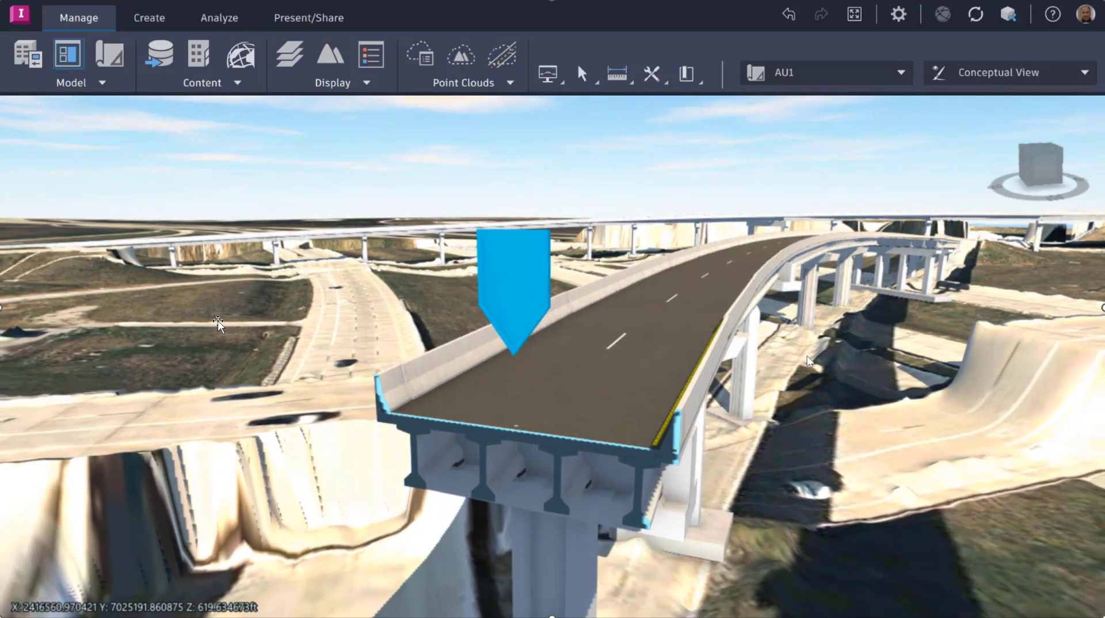
click(531, 257)
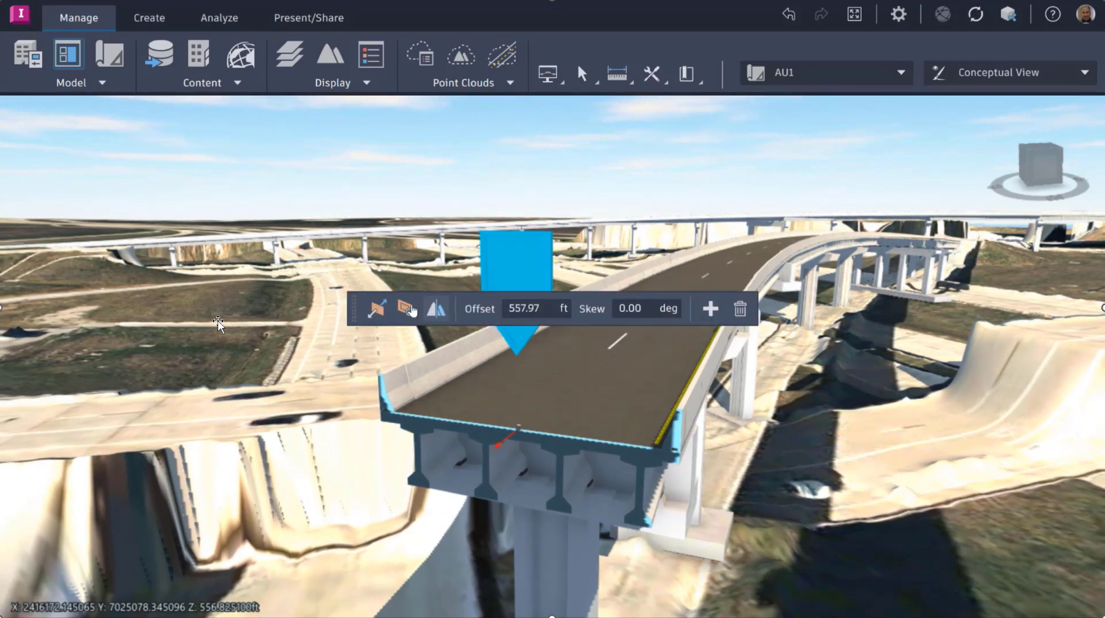
click(378, 309)
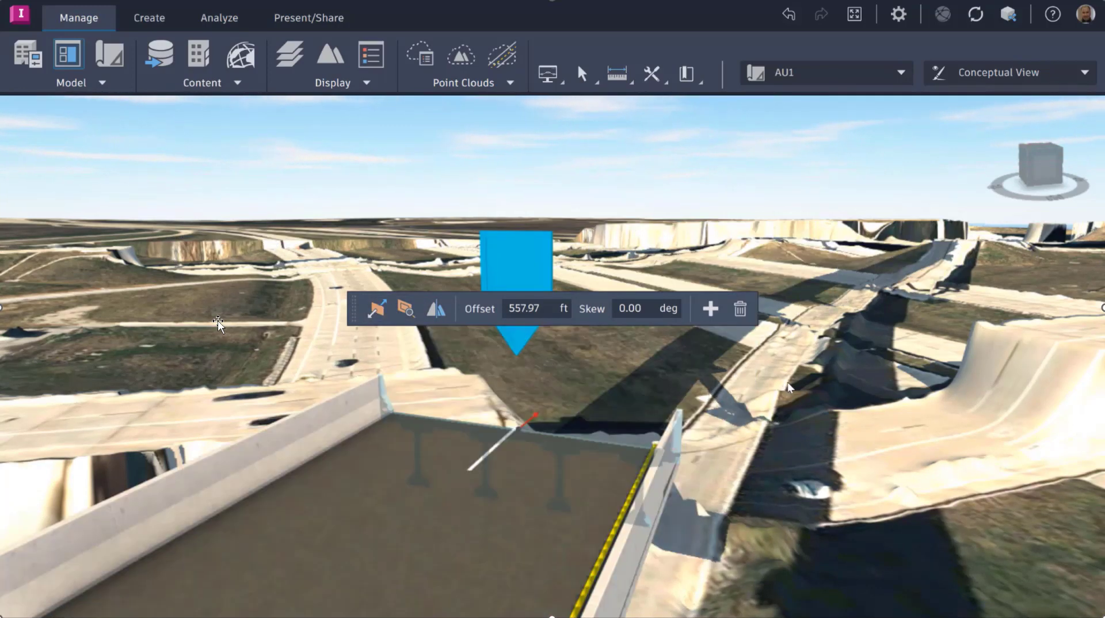
mouse_move(844, 369)
mouse_down()
mouse_move(781, 392)
mouse_move(615, 401)
mouse_move(531, 403)
mouse_move(513, 389)
mouse_move(572, 397)
mouse_move(837, 380)
mouse_move(617, 281)
mouse_up()
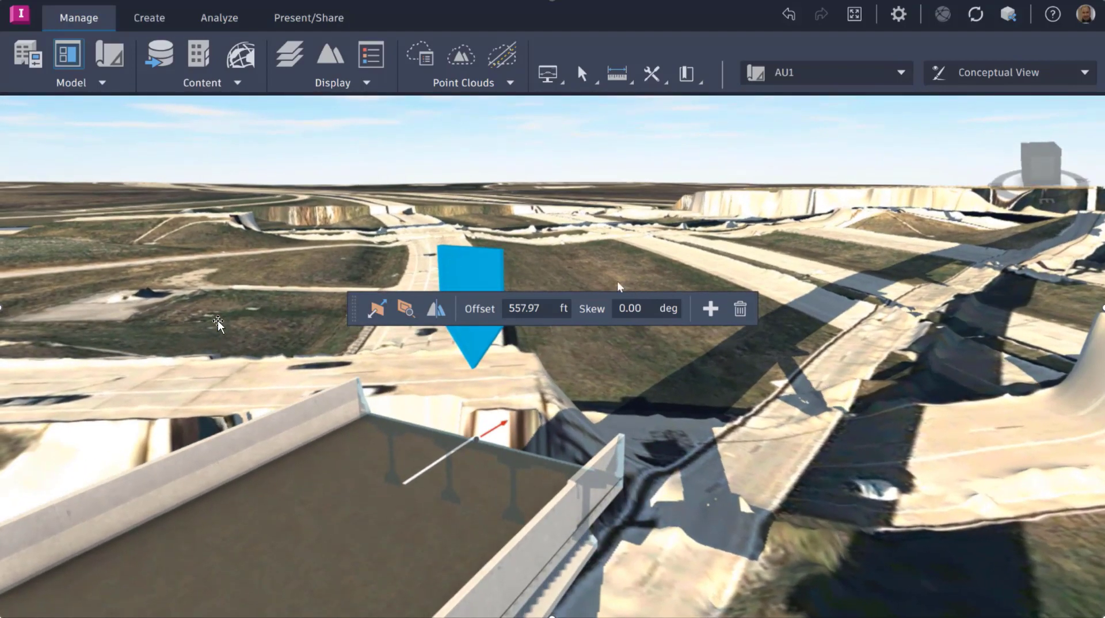
click(378, 311)
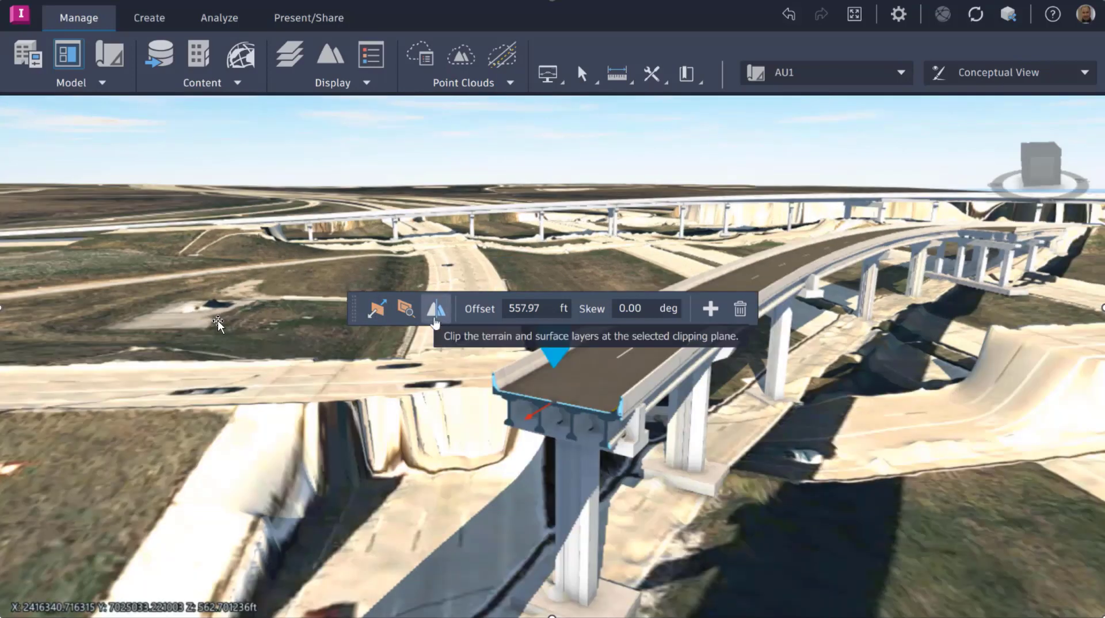
Step: Turn on terrain and surface clipping for the selected plane and set its offset to 560 ft
click(434, 319)
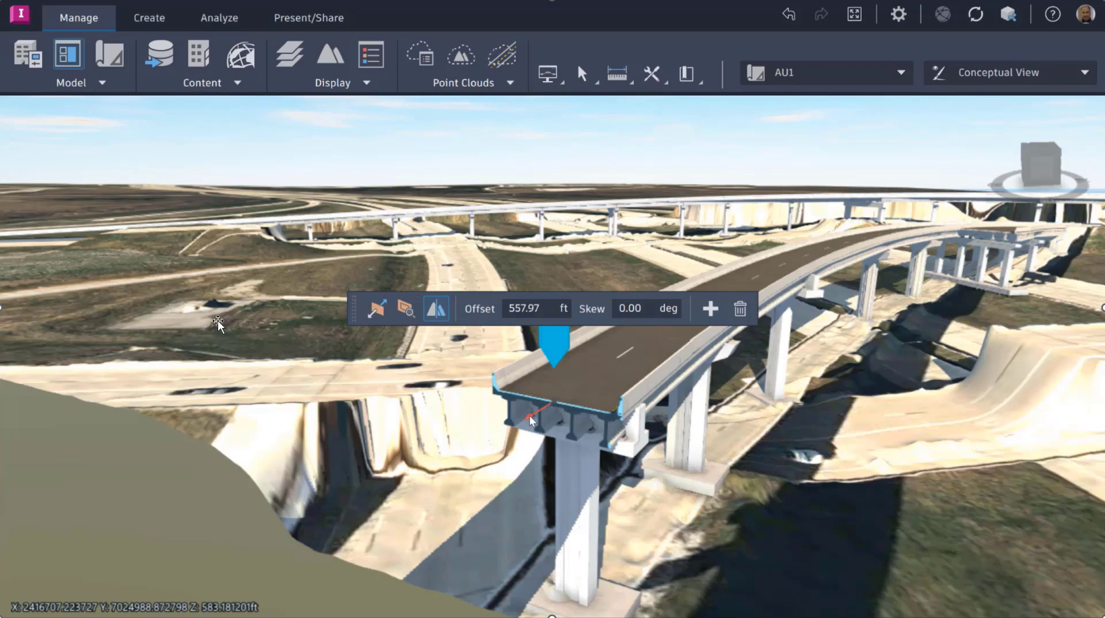
mouse_move(532, 416)
mouse_down()
mouse_move(450, 482)
mouse_move(619, 375)
mouse_move(557, 417)
mouse_up()
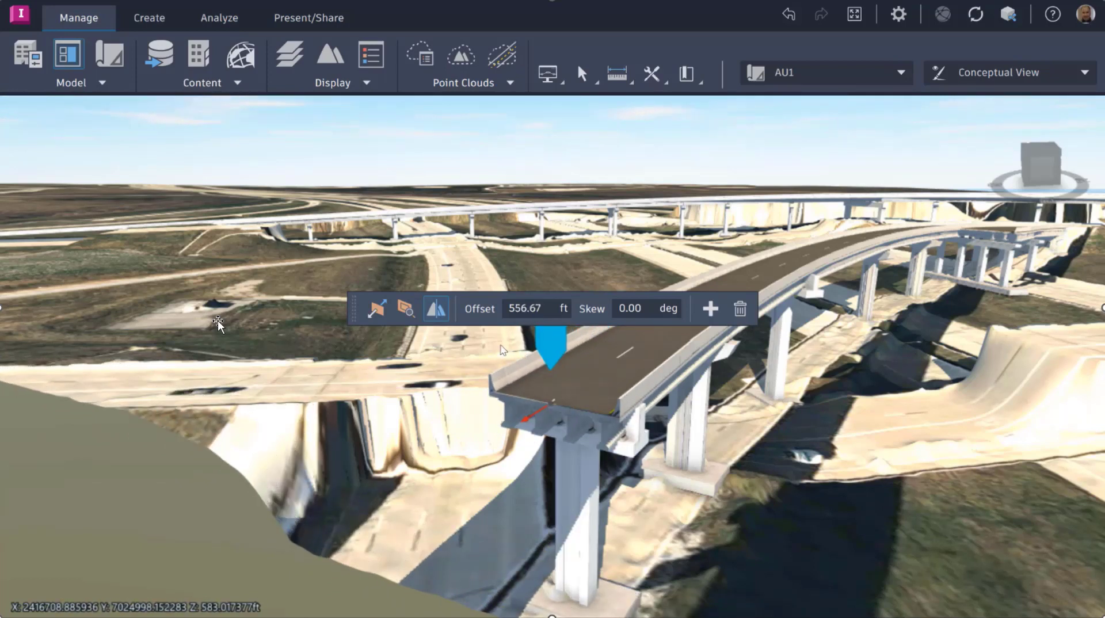
text(56)
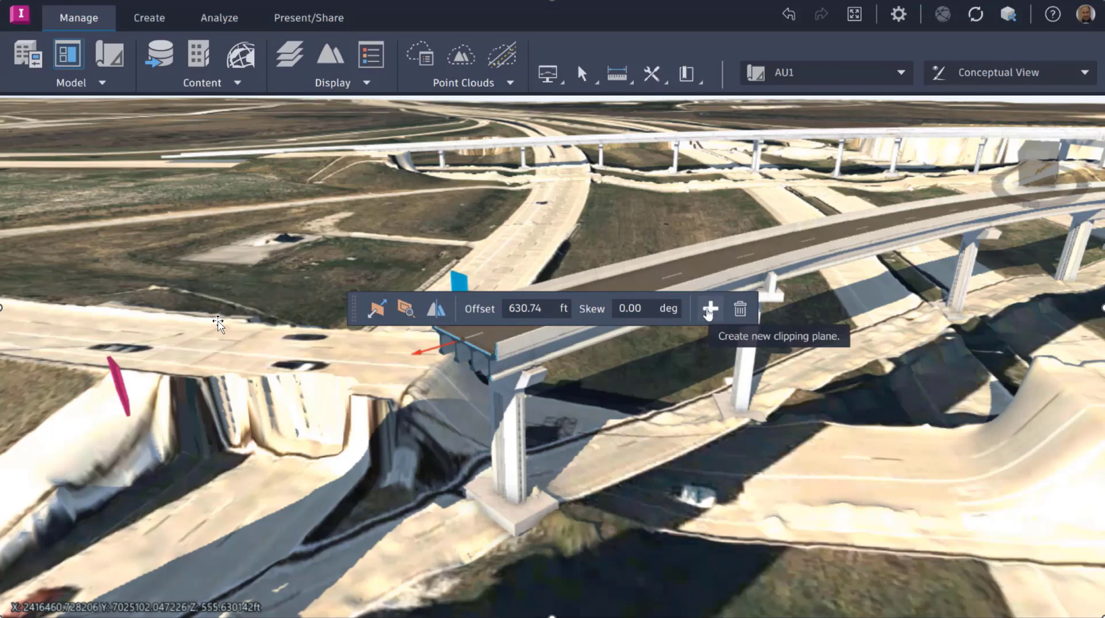
Step: Create another clipping plane near the pier at an offset of 751.02 ft, skewed -39.53 degrees, and align the camera to it
click(709, 309)
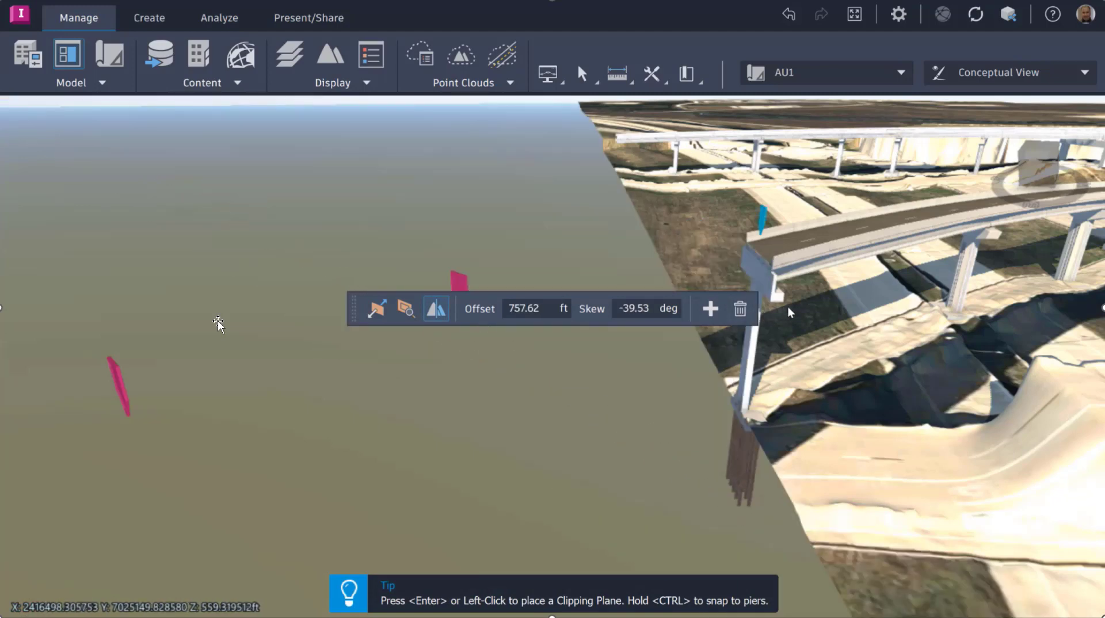
click(789, 307)
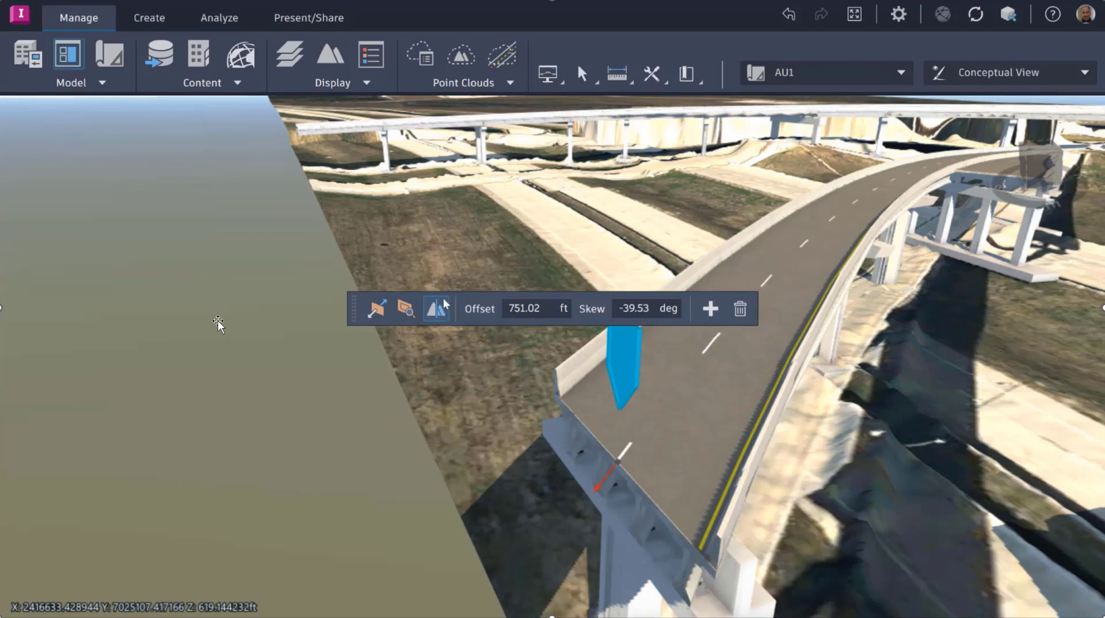
click(407, 311)
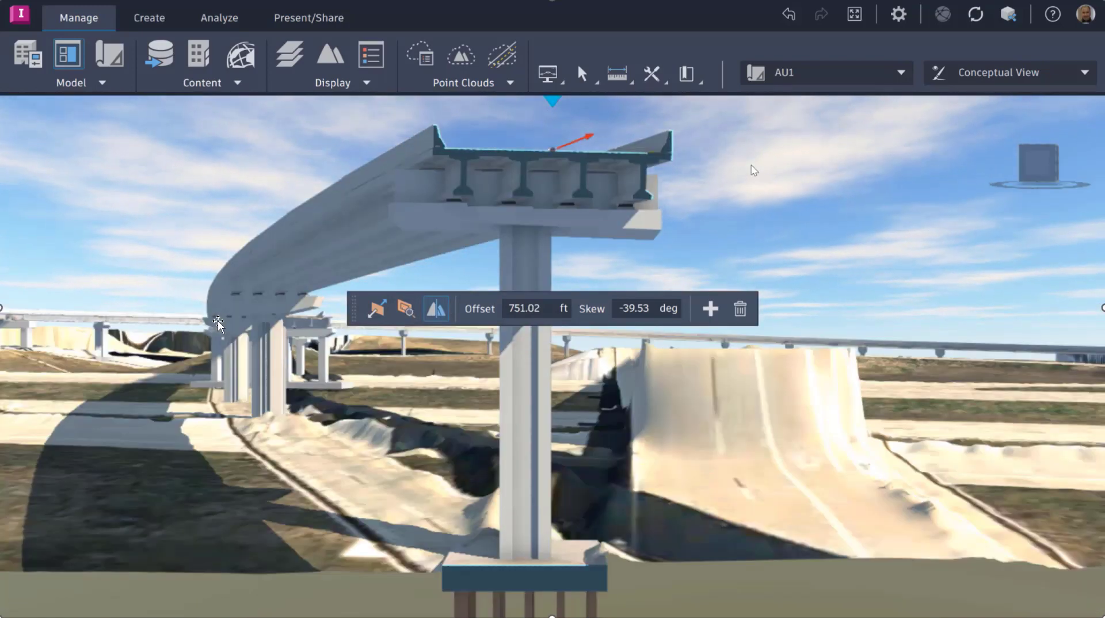
drag(752, 166, 698, 235)
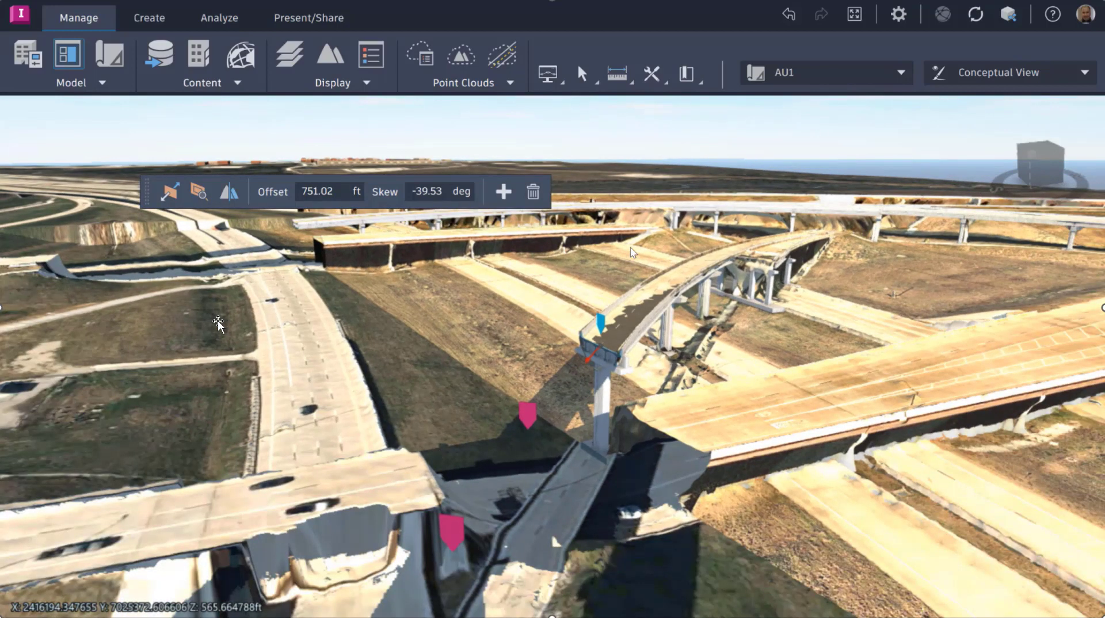
Step: Activate the 630.74 ft clipping plane, switch to the one at 560 ft, and delete the 560 ft plane
click(528, 413)
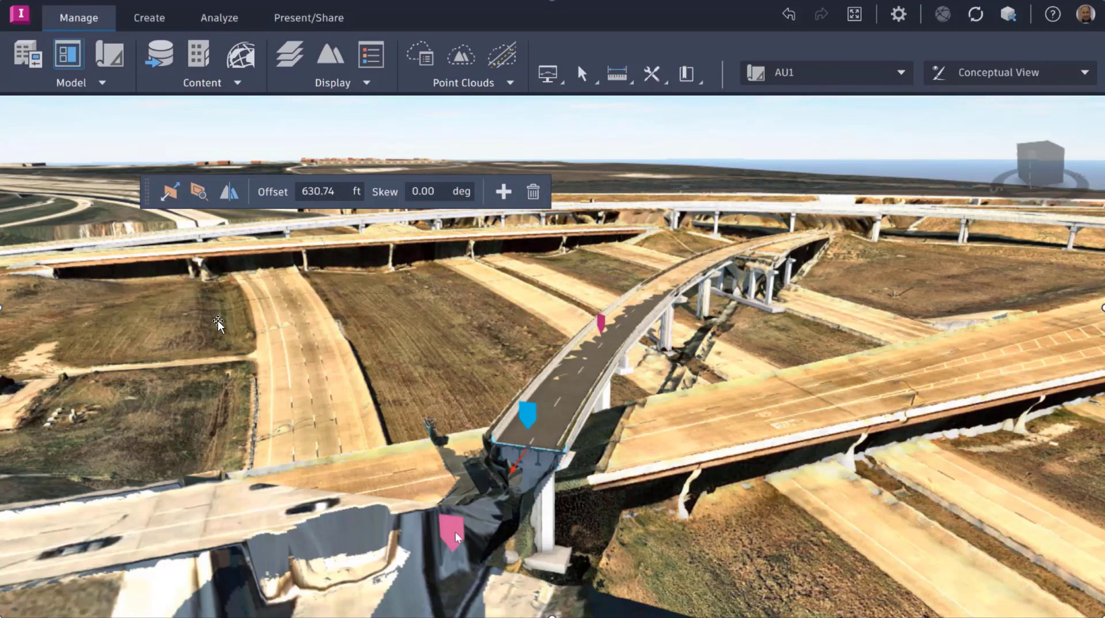
click(455, 532)
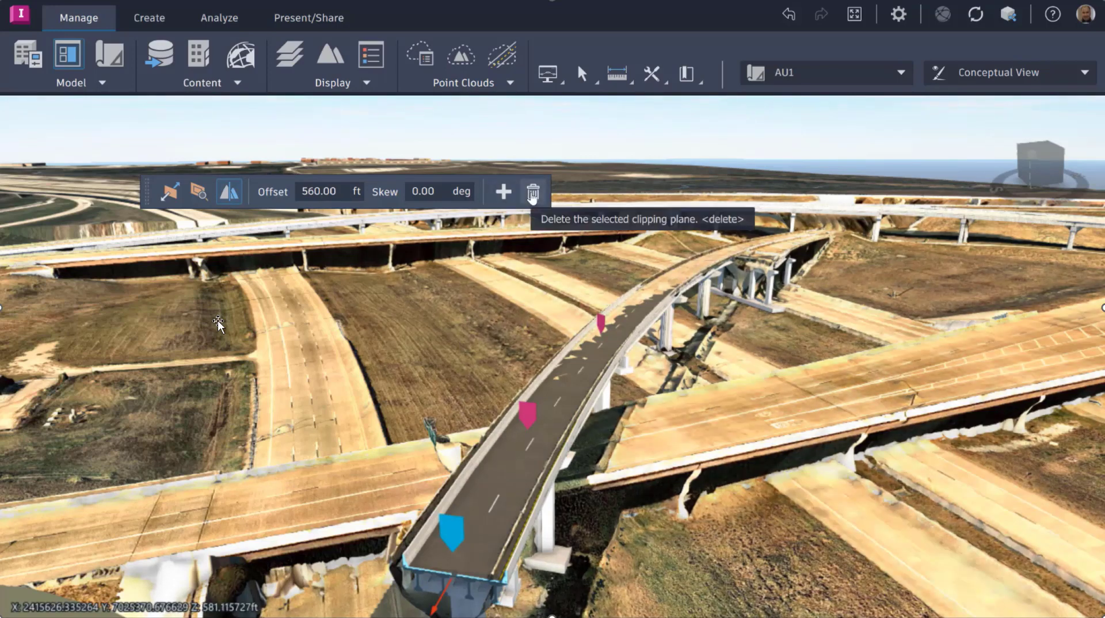
click(533, 194)
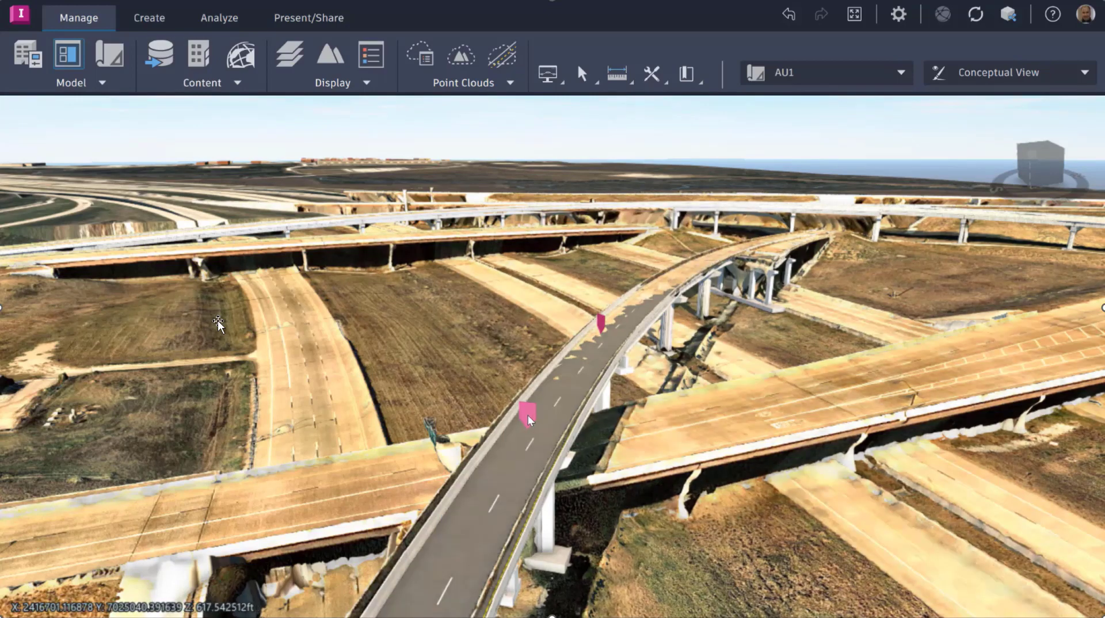
Step: View the bridge cut at each of the two remaining clipping planes in turn, and deactivate the last one
click(527, 416)
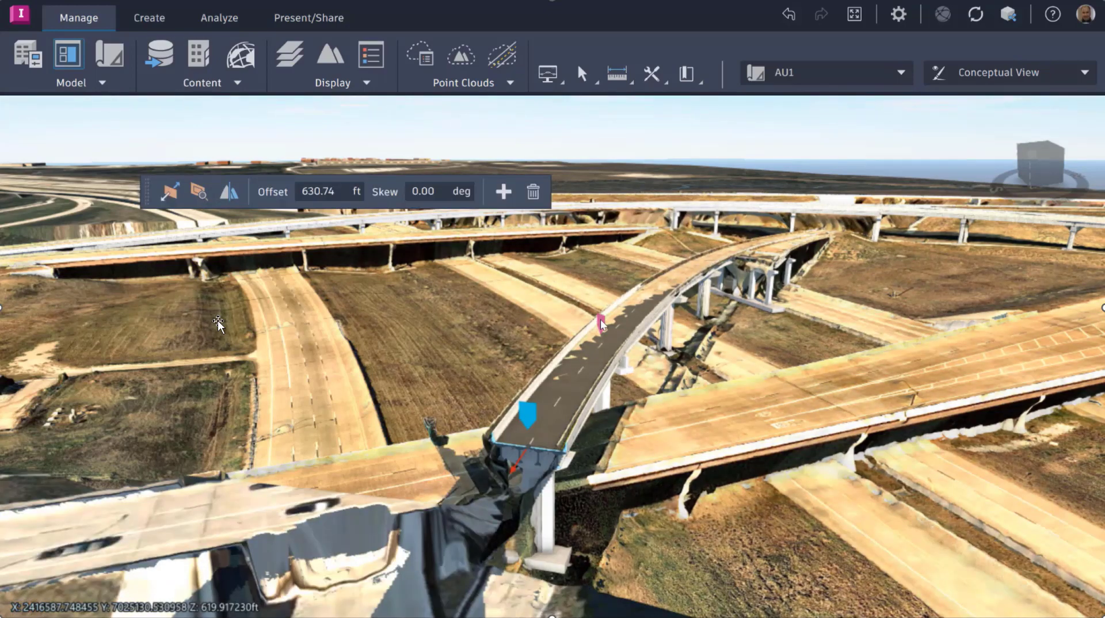
click(600, 323)
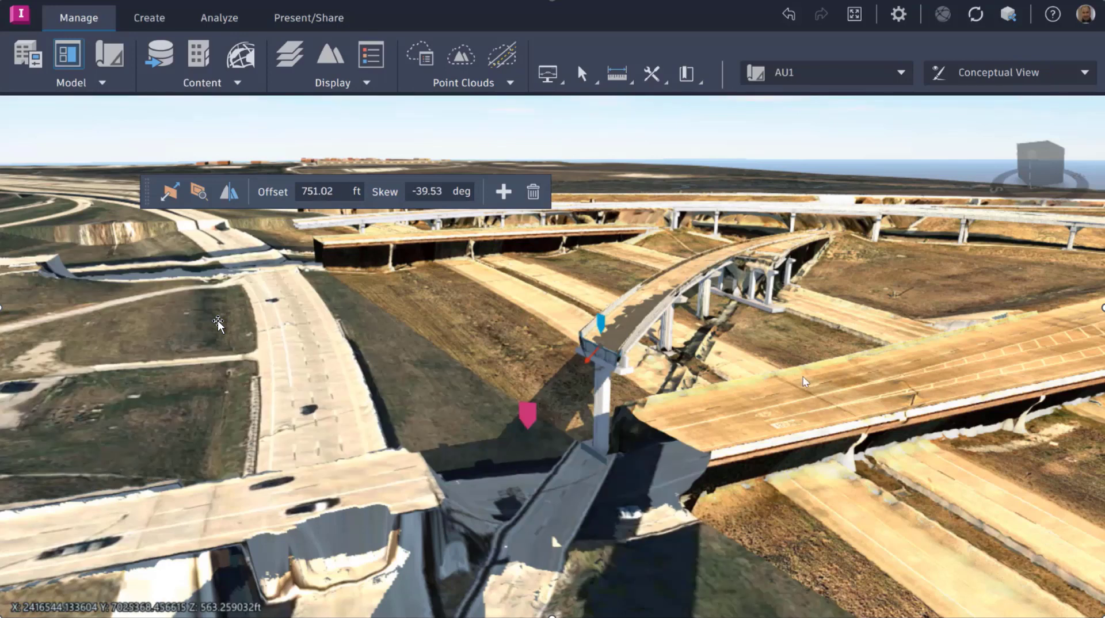
click(600, 324)
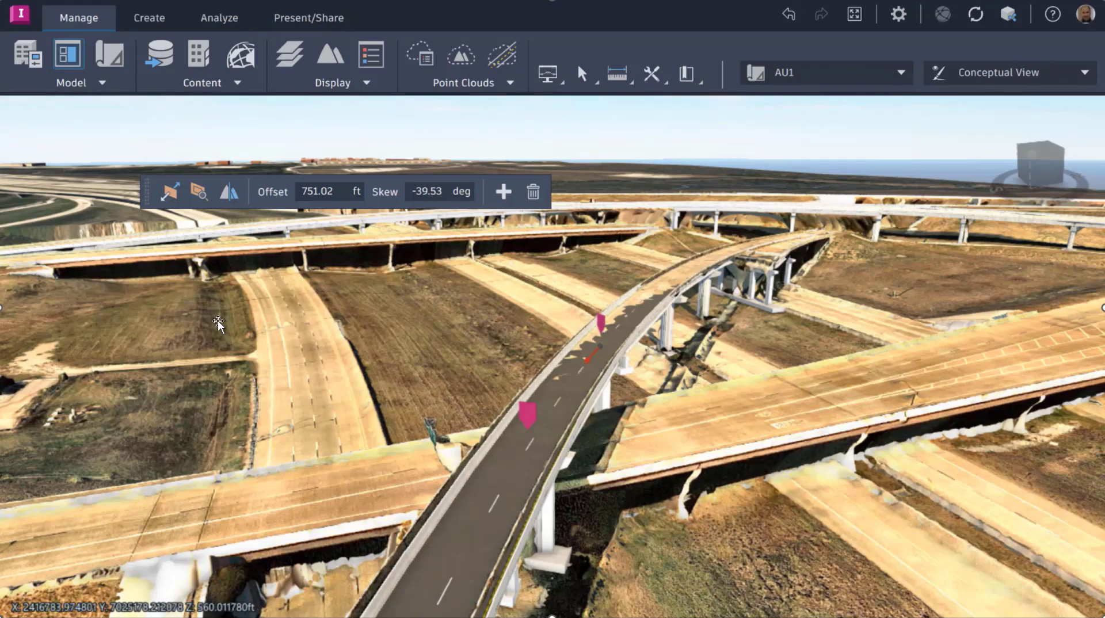
drag(218, 322, 218, 323)
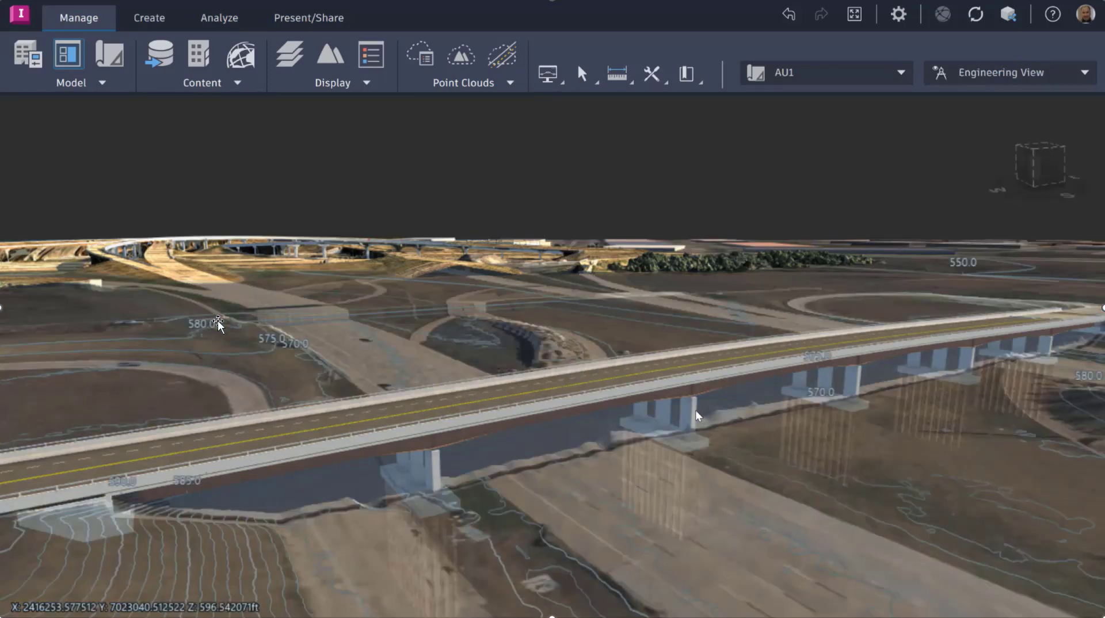
Step: Add a terrain-cutting clipping plane across the steel girder bridge at an offset of 227.26 ft and view the cut section
click(691, 405)
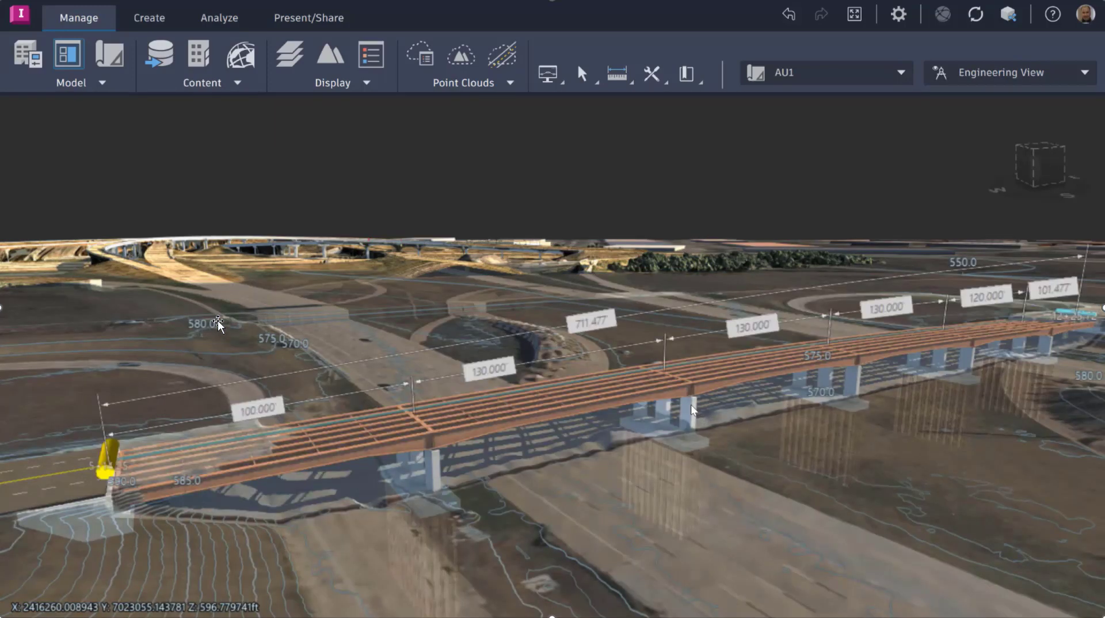
right_click(691, 405)
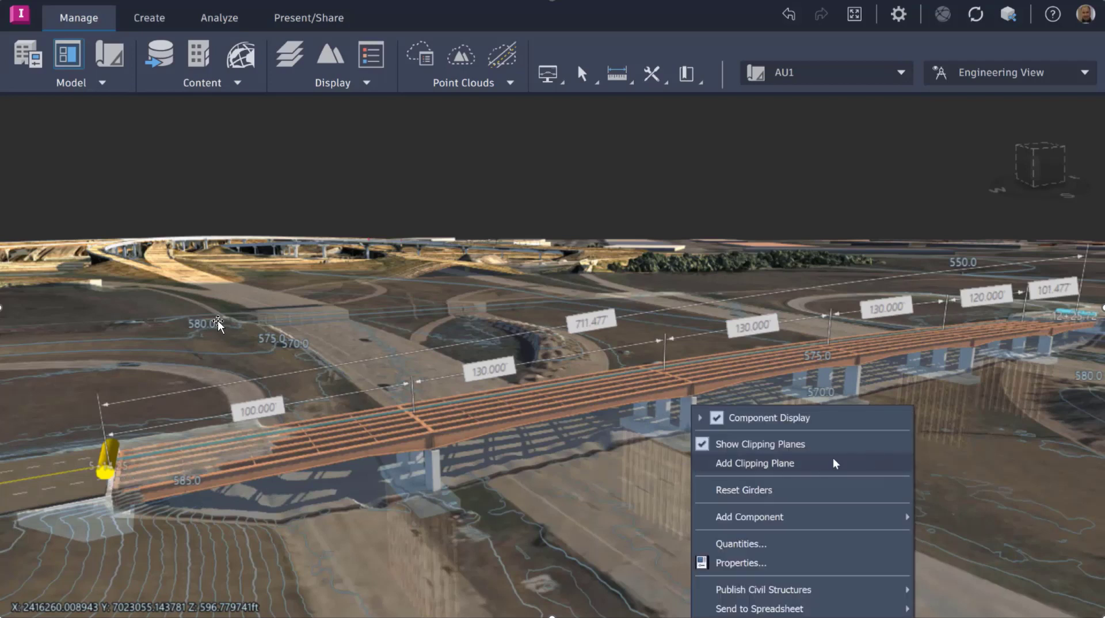
click(818, 464)
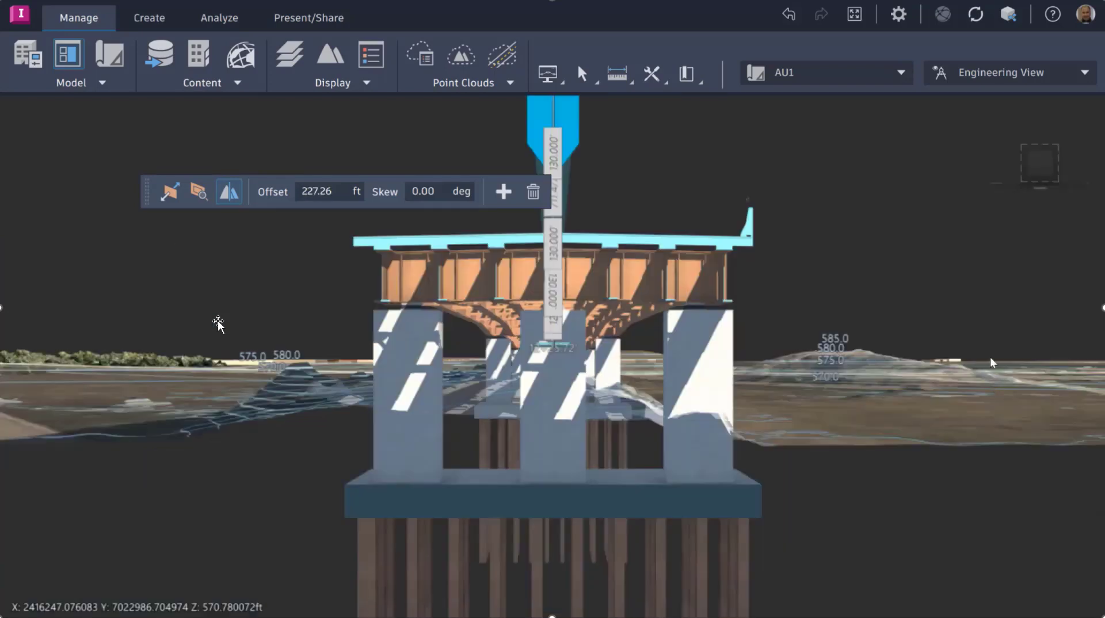
click(915, 239)
drag(915, 239, 847, 308)
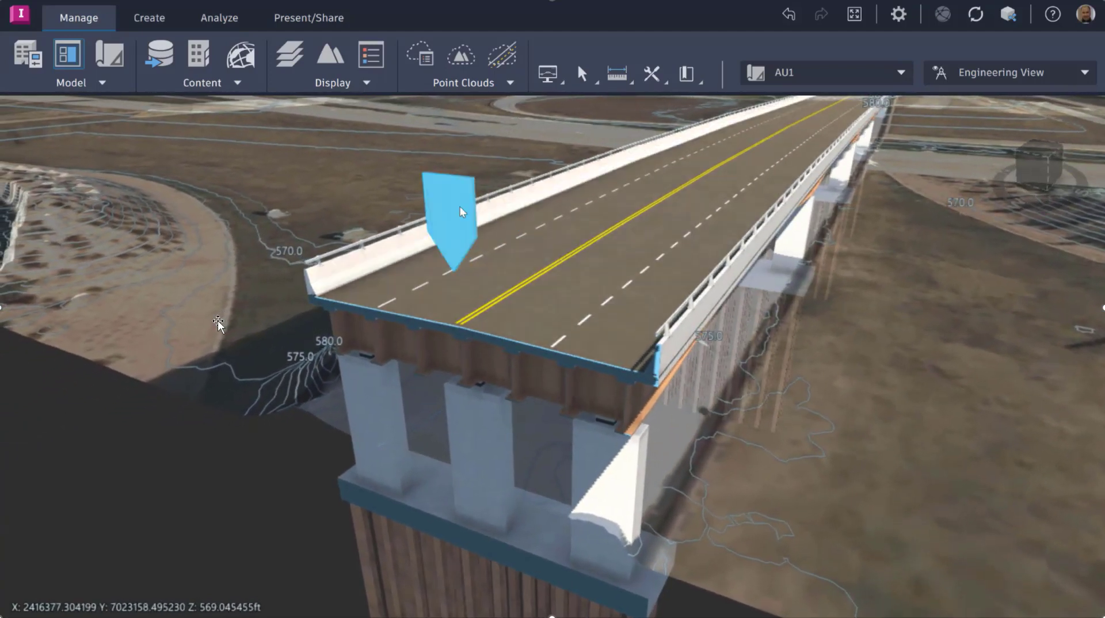
Step: Move the girder bridge's clipping plane along the deck to an offset of about 219.3 ft and inspect the exposed cross frames
click(461, 211)
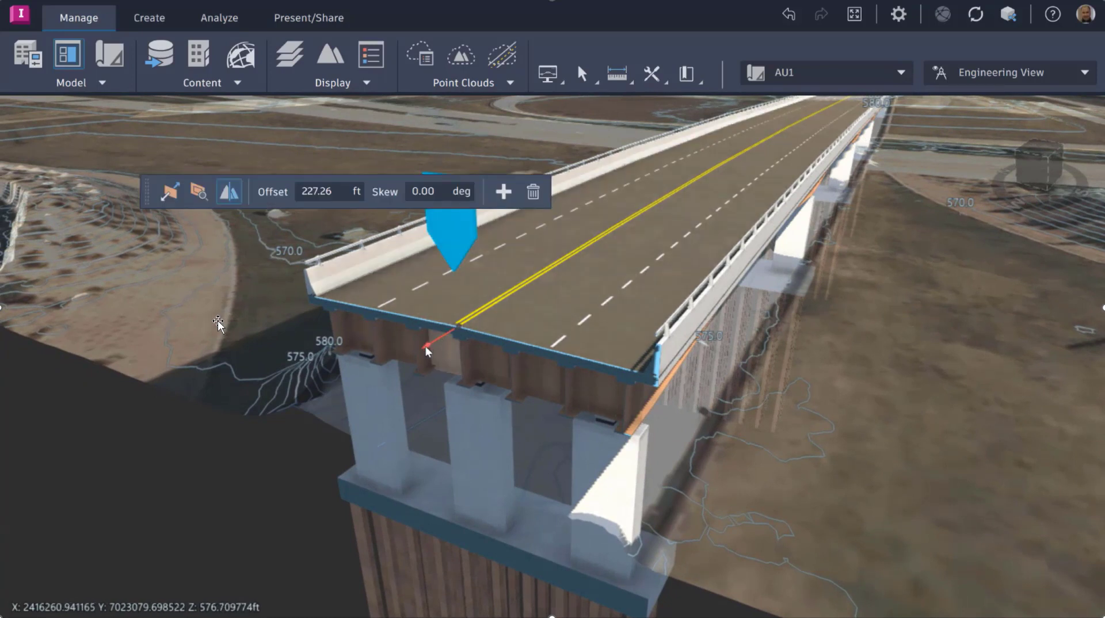
drag(426, 346, 413, 355)
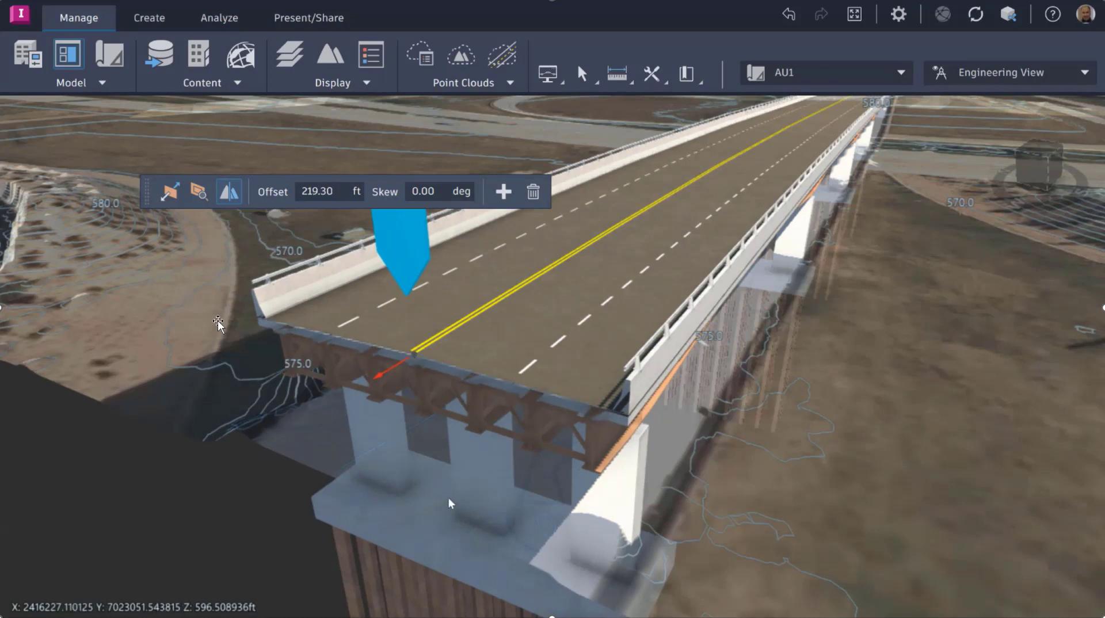
scroll(443, 486, up, 2)
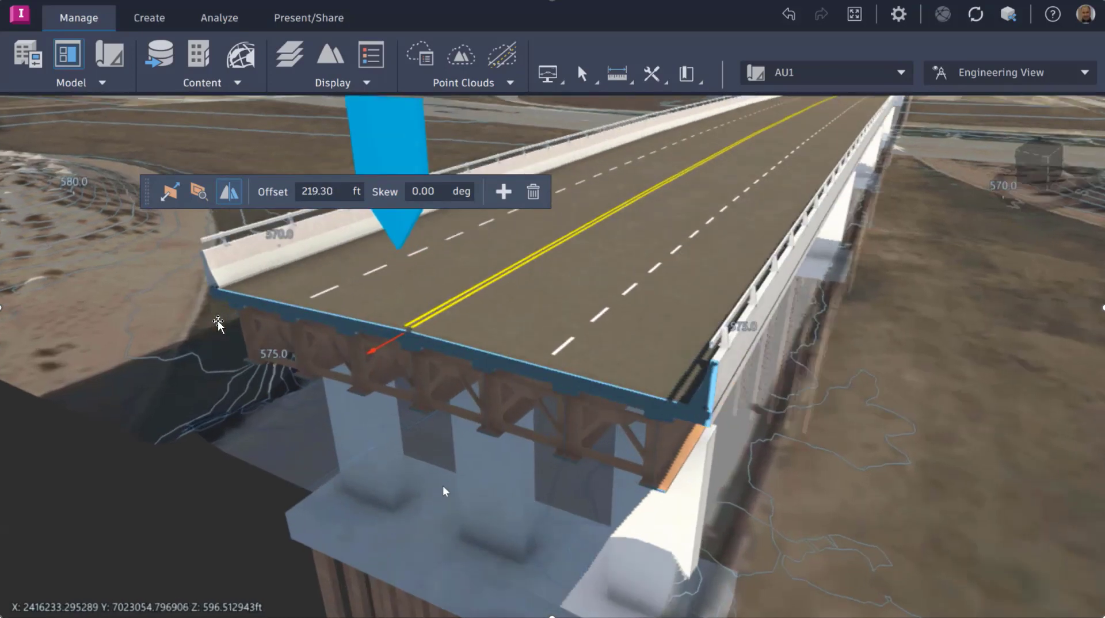
scroll(443, 487, up, 3)
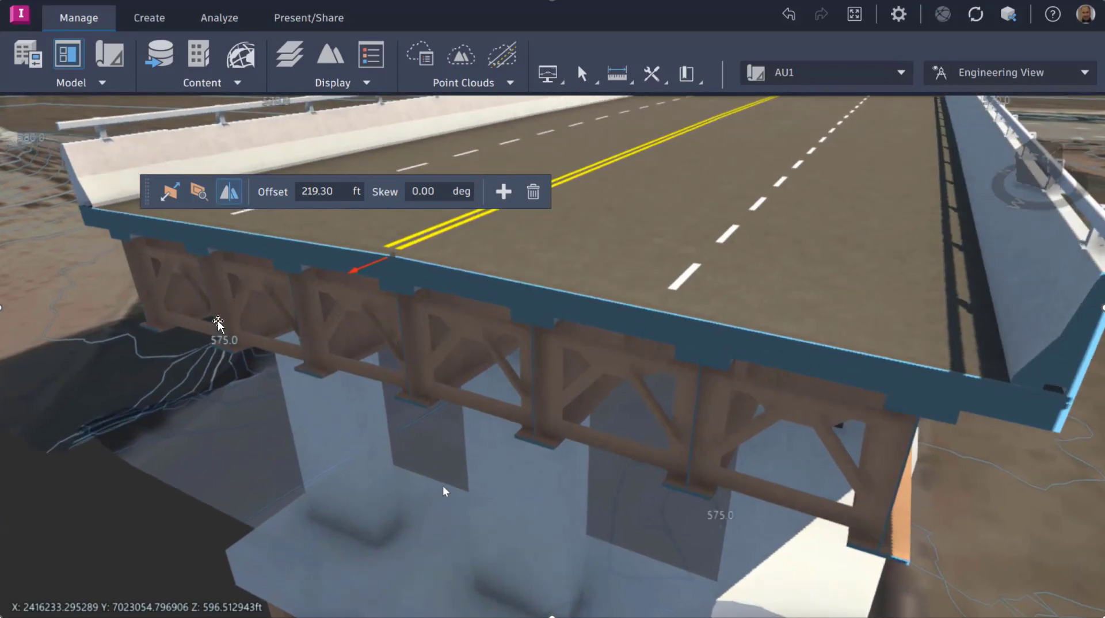
scroll(443, 487, down, 2)
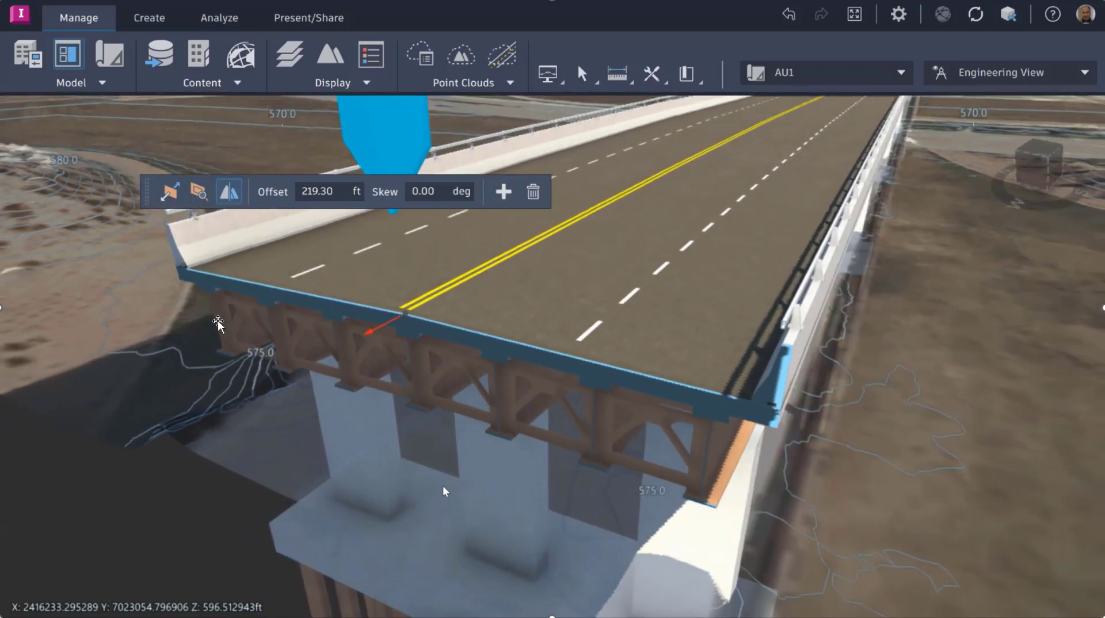
Step: Set the clipping plane's skew to 90 degrees to cut the girder bridge lengthwise
scroll(443, 487, down, 1)
click(433, 191)
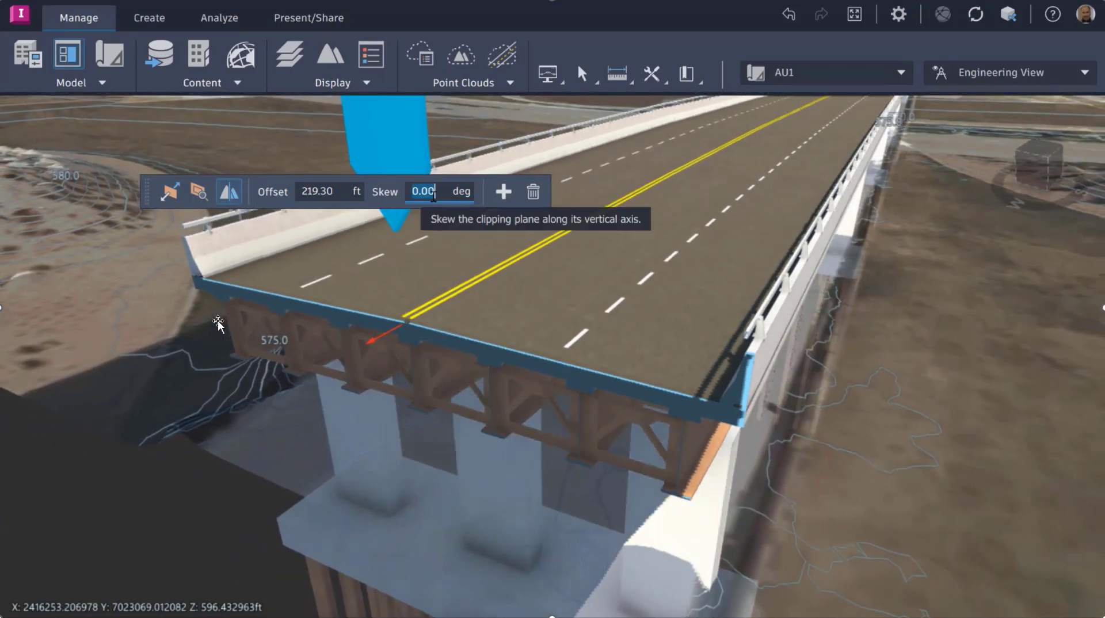
text(90)
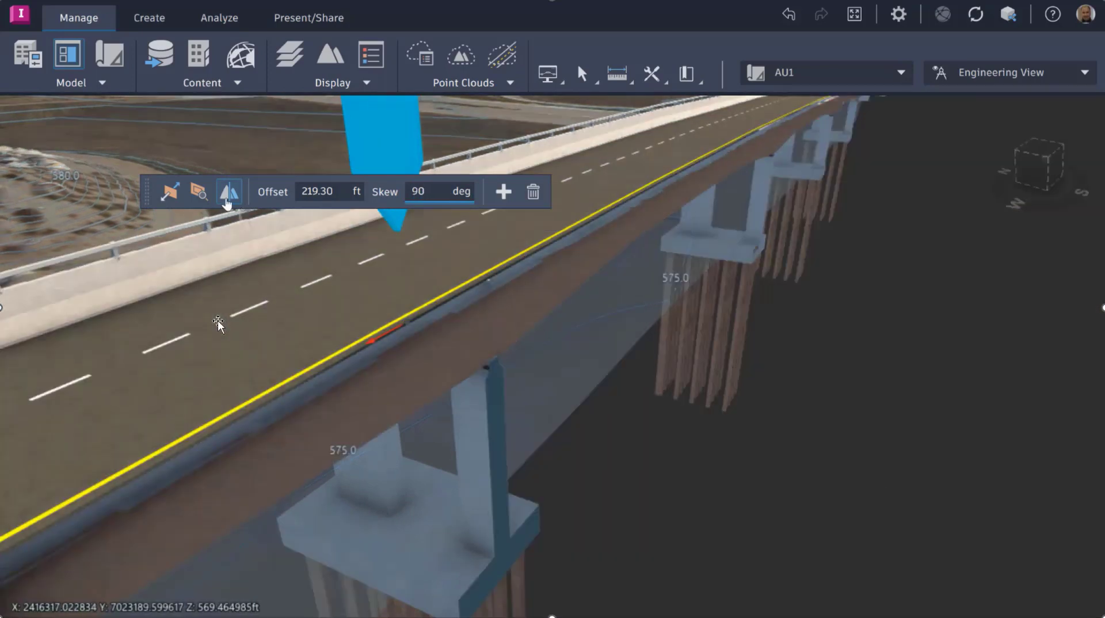
Step: Turn off terrain clipping at the lengthwise plane, and reverse its geometry clipping direction to view the girder bridge from the other side
click(228, 197)
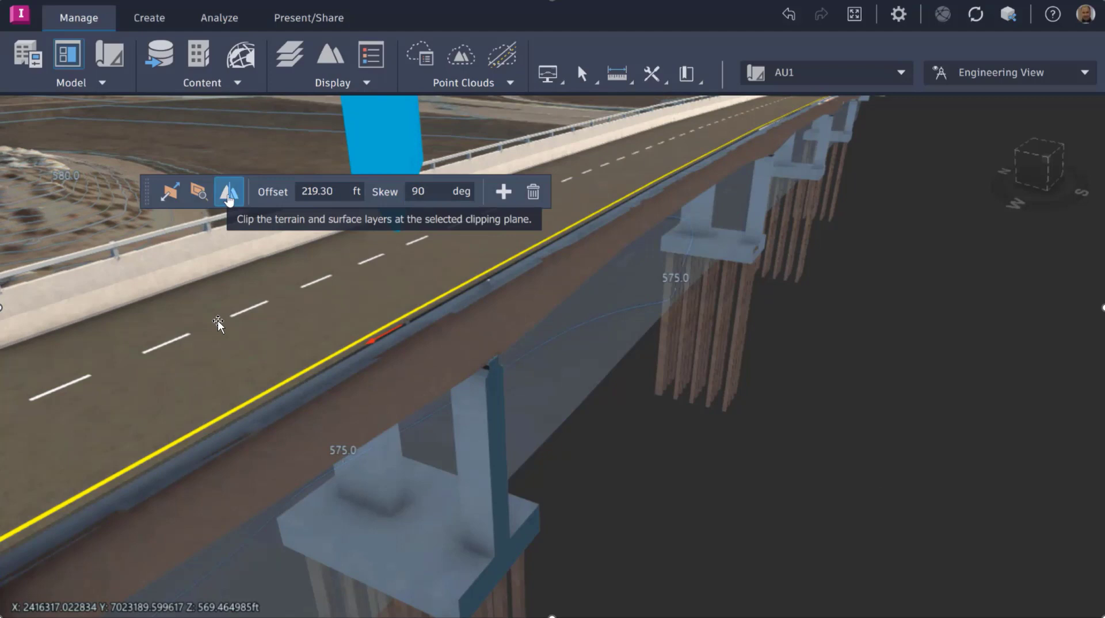
click(228, 197)
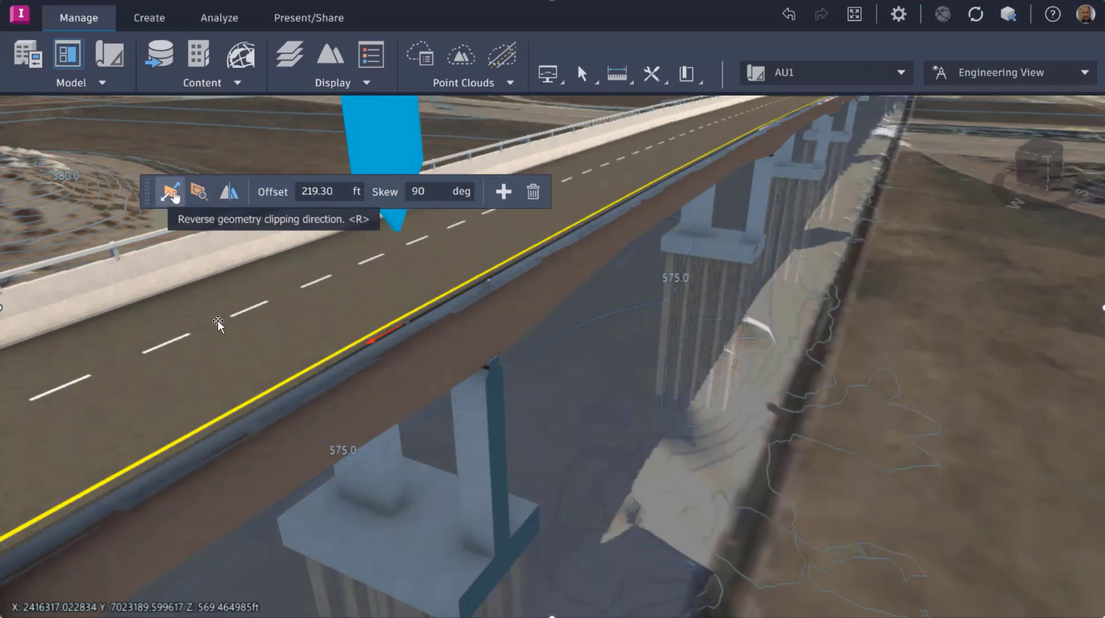
click(171, 195)
mouse_move(196, 343)
shift+middle_down()
mouse_move(368, 320)
mouse_move(402, 326)
shift+middle_up()
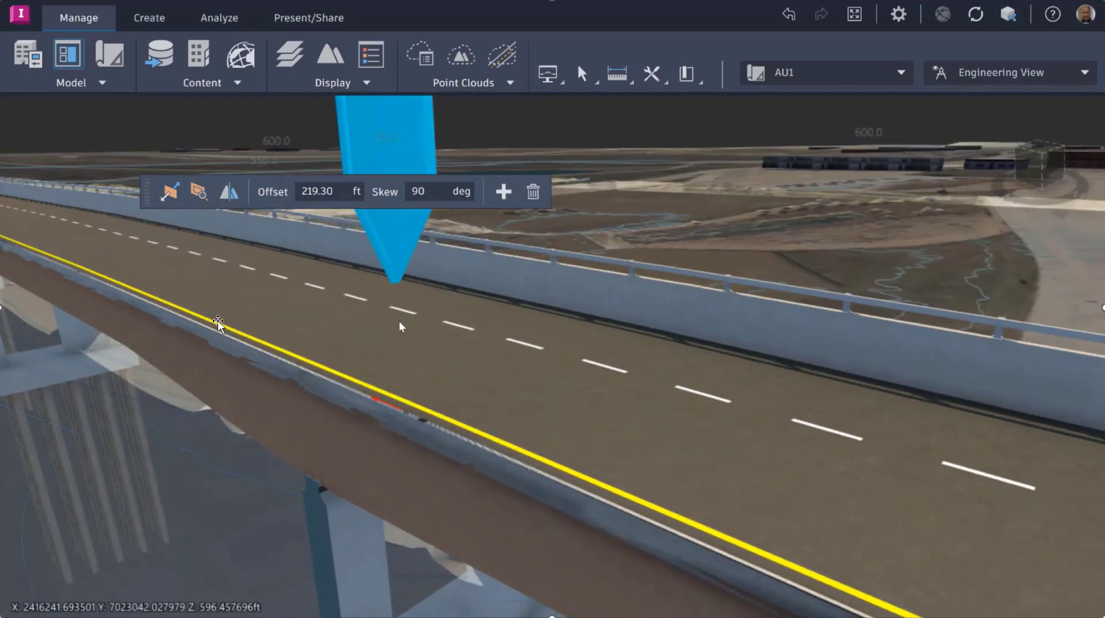
scroll(401, 327, down, 6)
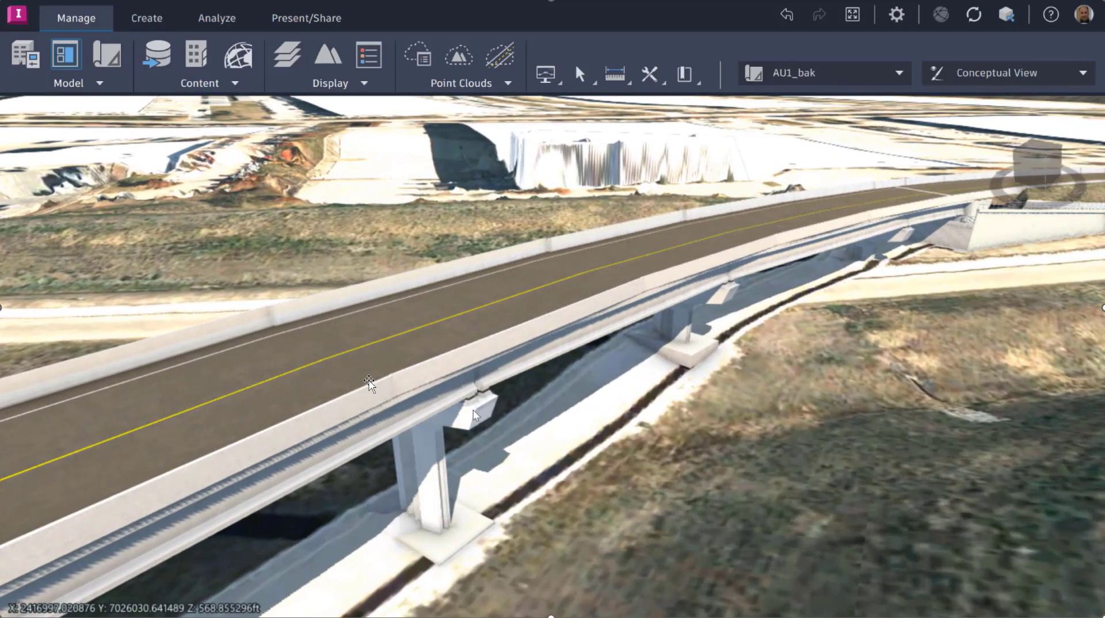
Step: Select a pier of the ramp bridge, and examine the Sample Pier family's labelled dimensions in the Back elevation in Revit
click(474, 409)
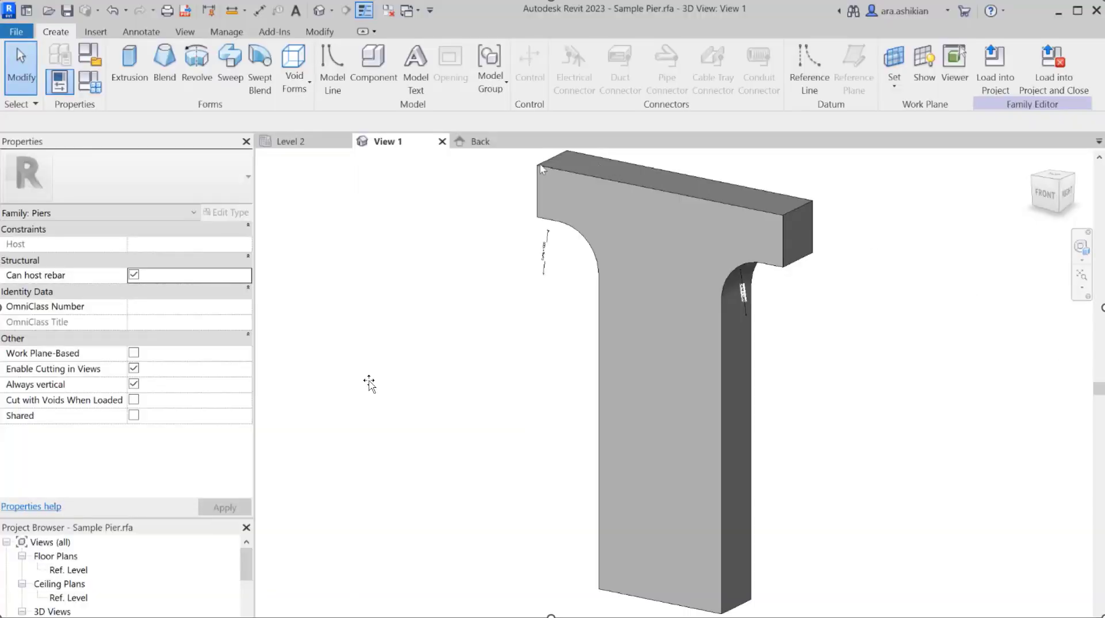
click(481, 143)
scroll(633, 590, up, 1)
scroll(634, 589, up, 2)
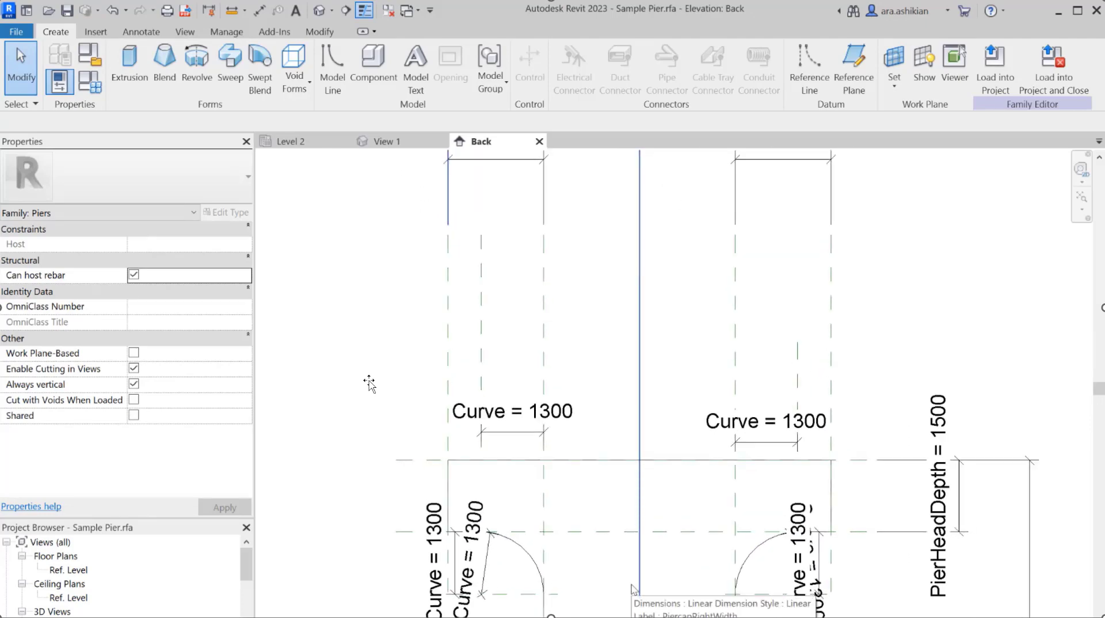
scroll(633, 590, down, 2)
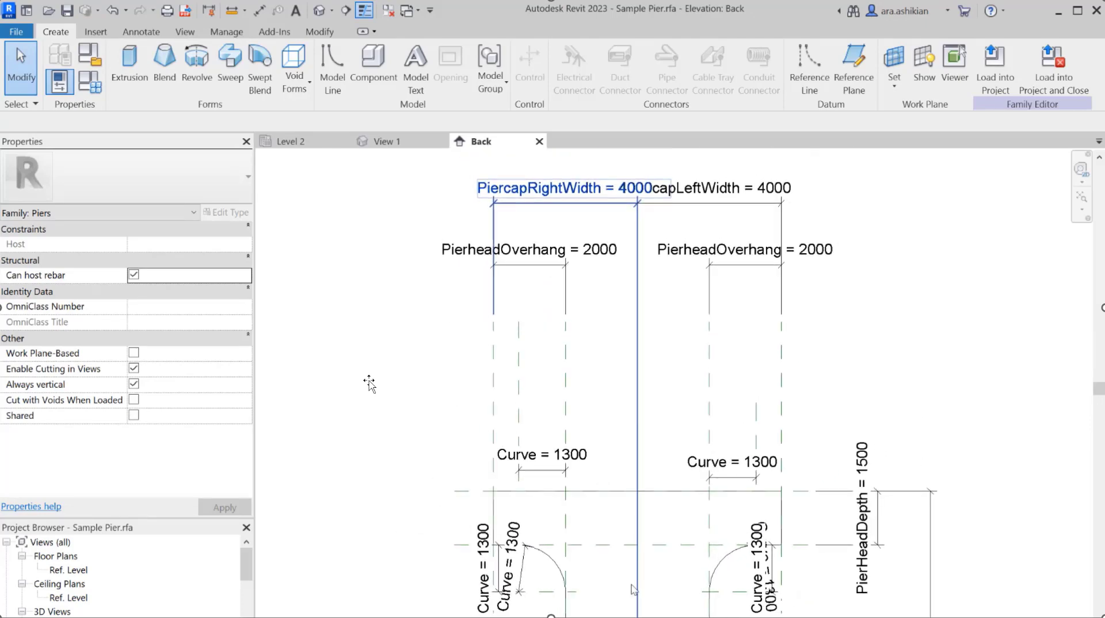
Step: Assign the Piers category to the Sample Pier family, using the Infrastructure category filter
click(90, 56)
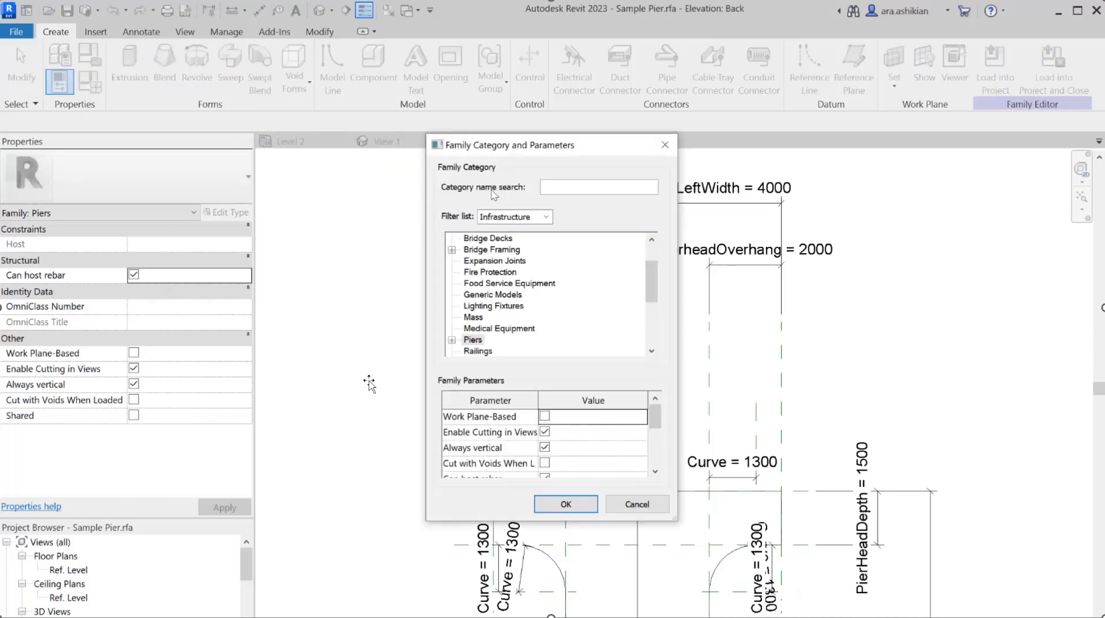
click(545, 218)
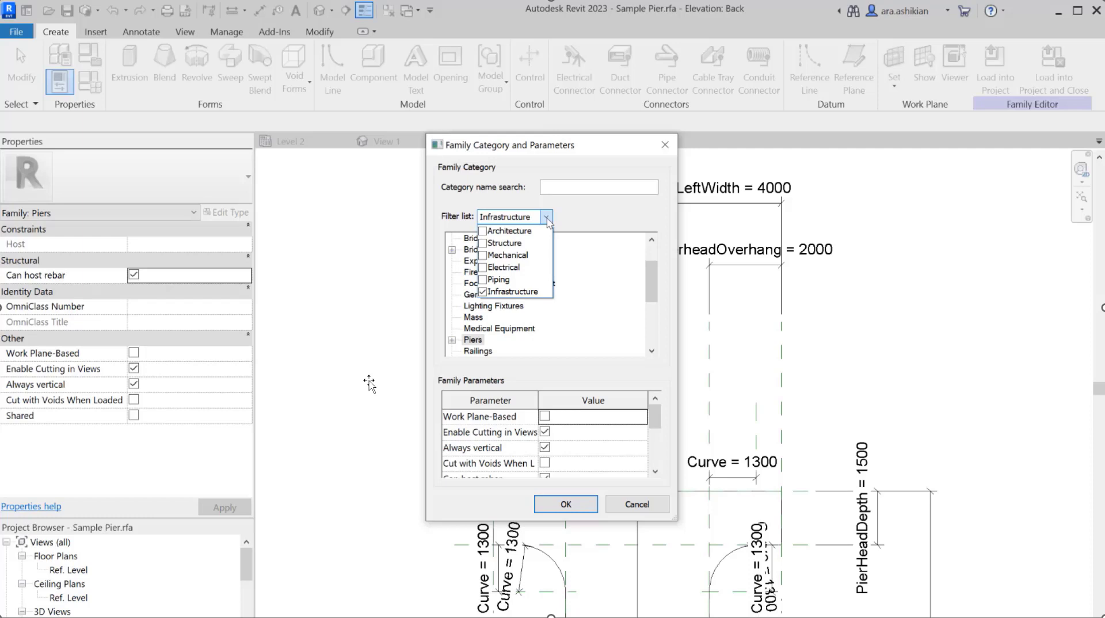
click(547, 222)
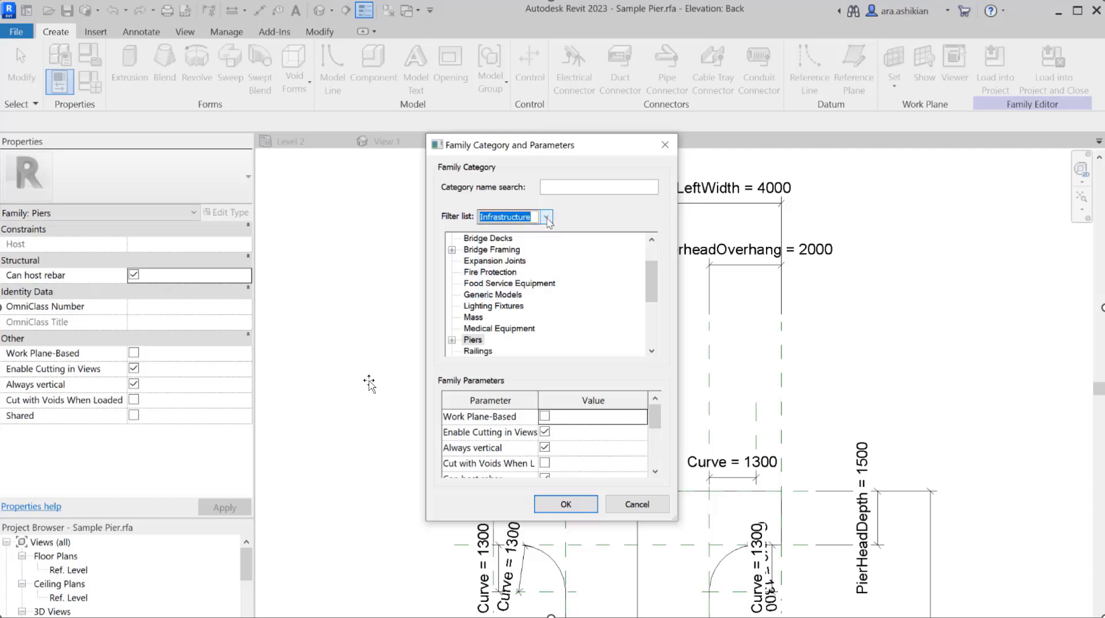
click(473, 341)
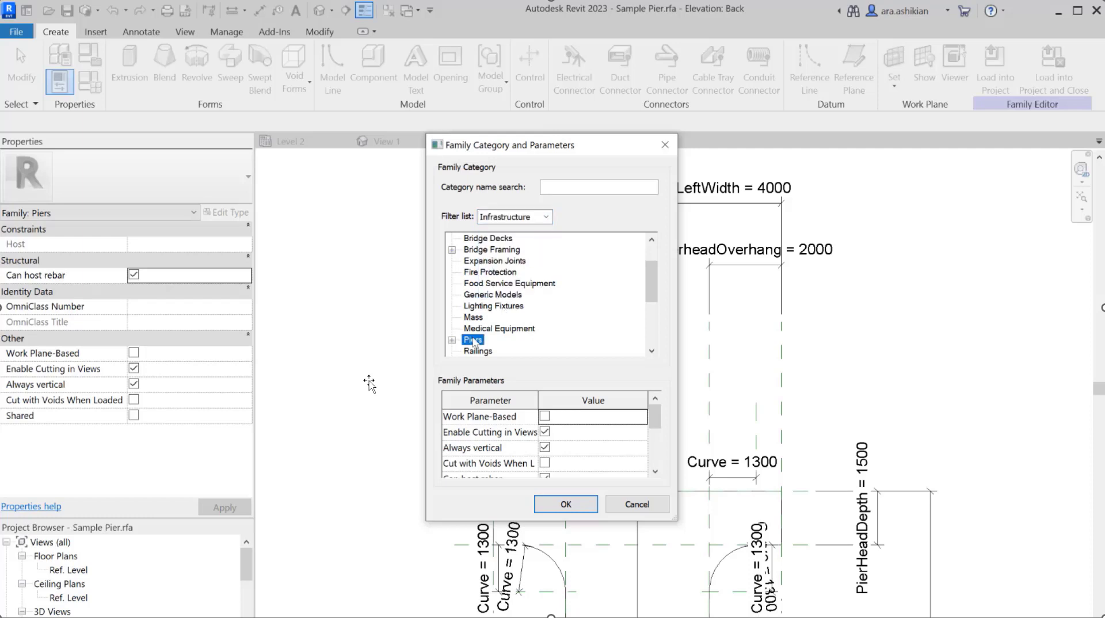
click(566, 505)
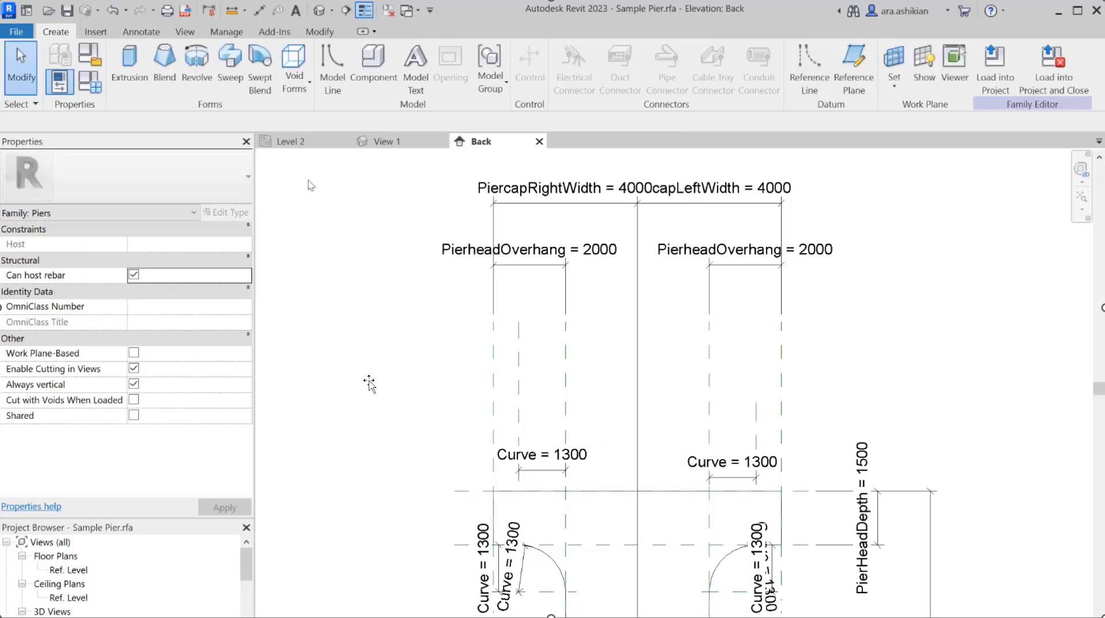
Step: Review the pier family's dimension parameters in Family Types, and switch back to InfraWorks
click(91, 84)
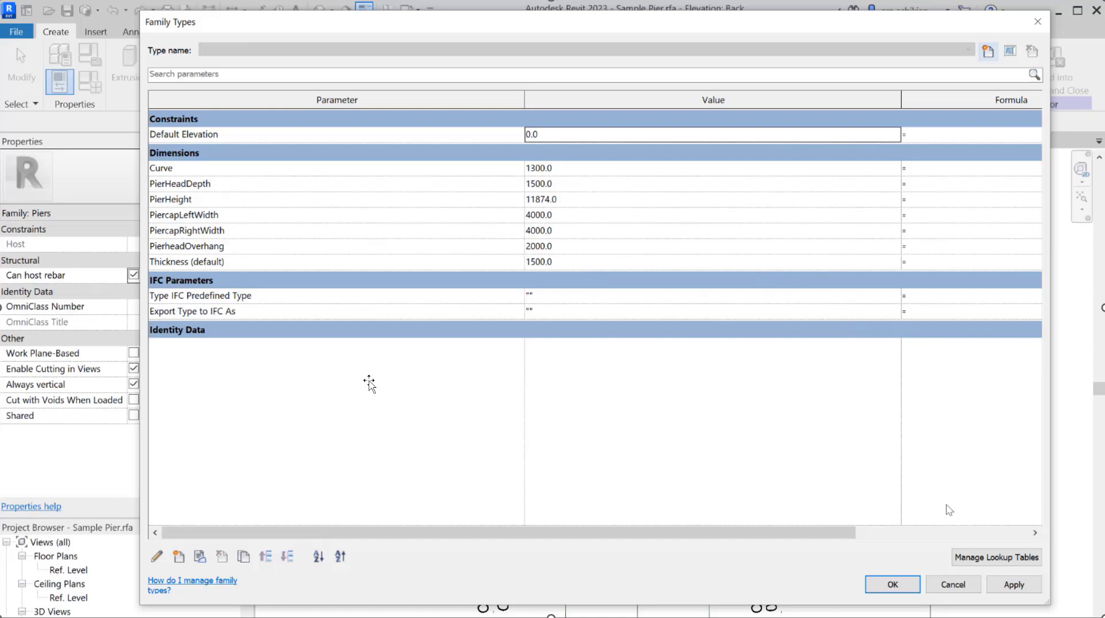
click(900, 586)
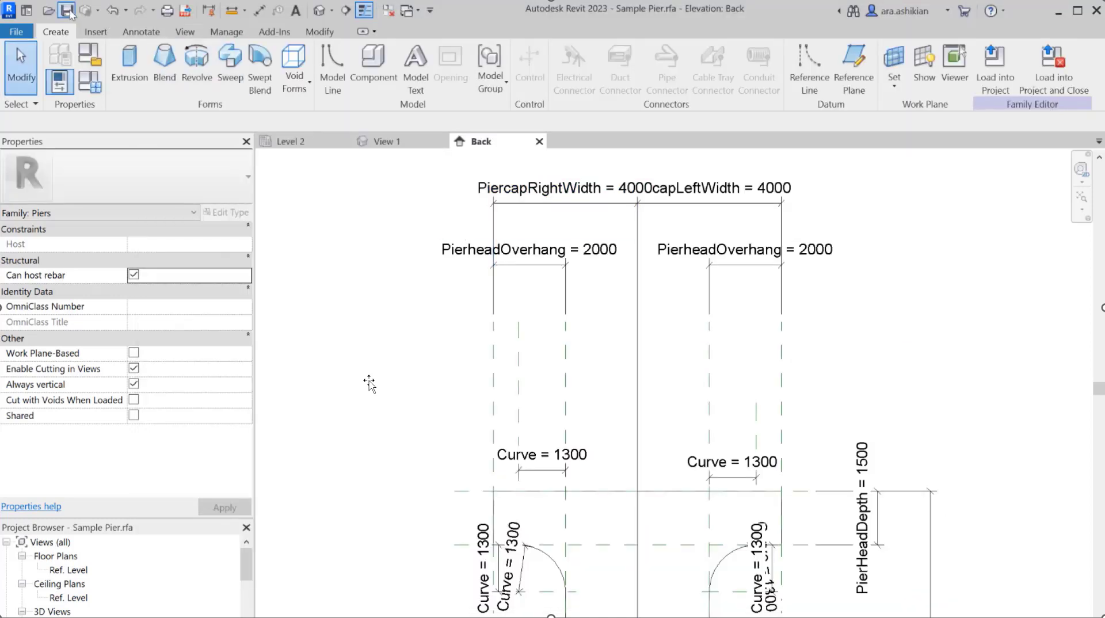
click(1058, 17)
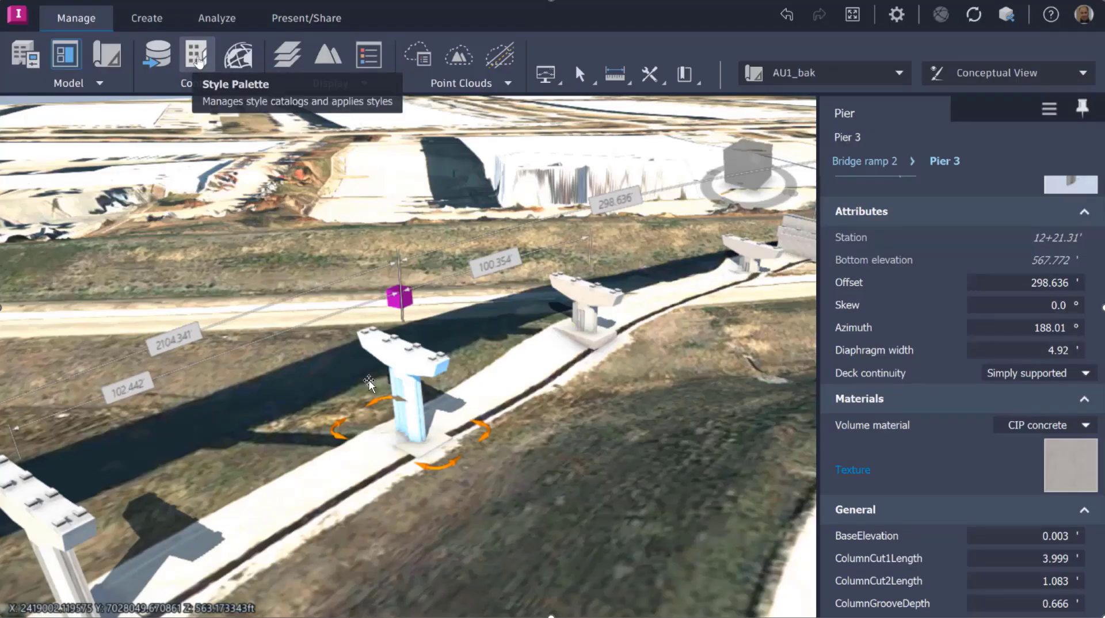
Step: Start a new parametric model style and load the Sample Pier model as a bridge pier component
click(197, 58)
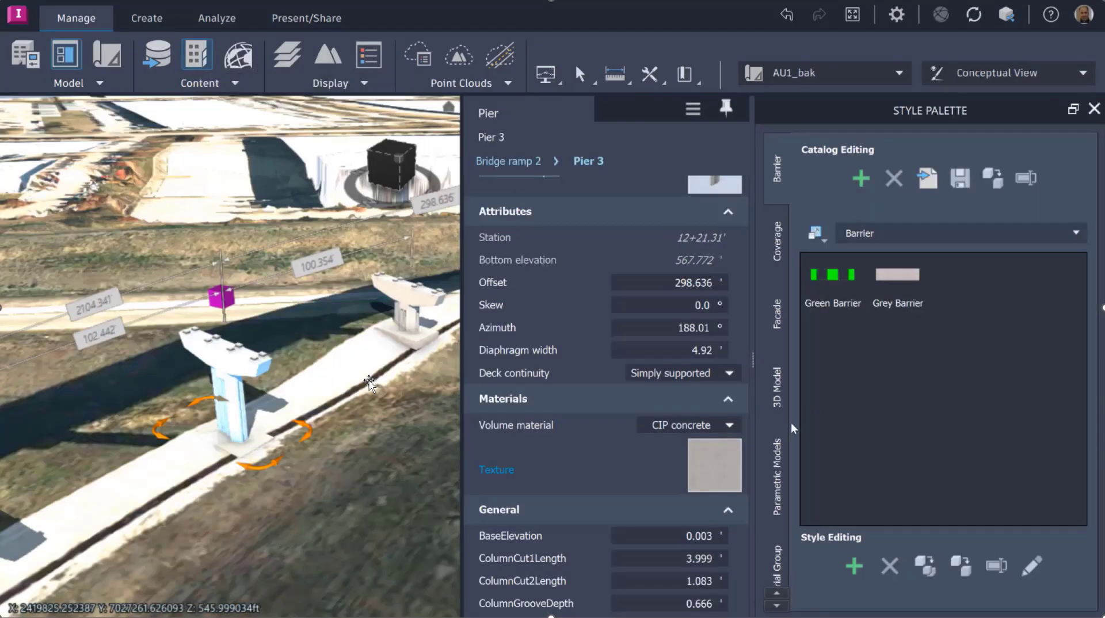
click(780, 461)
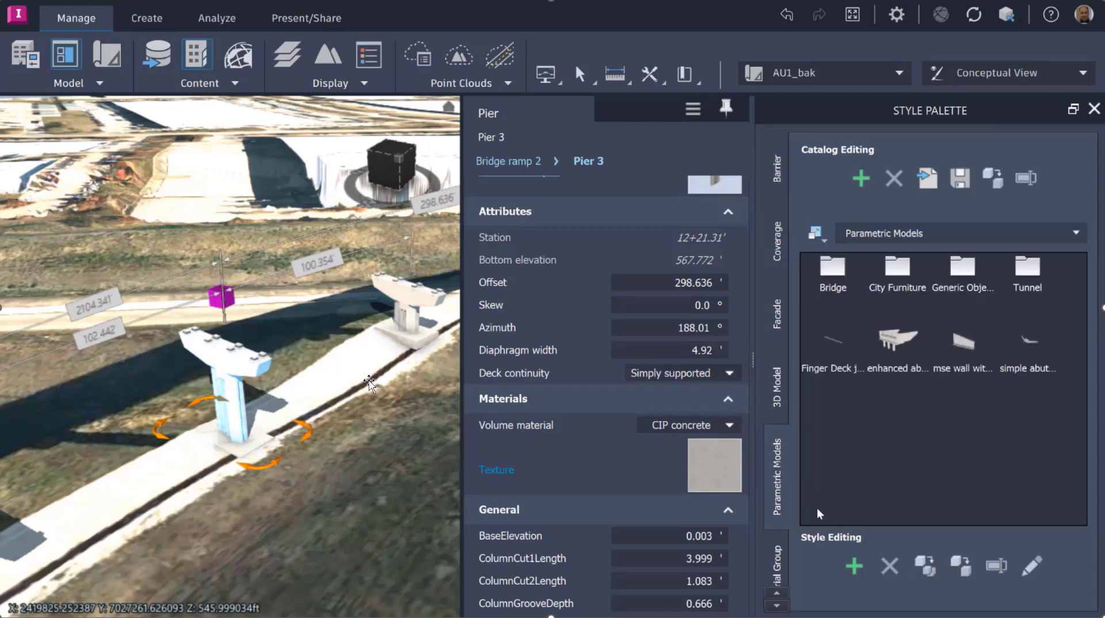
click(854, 566)
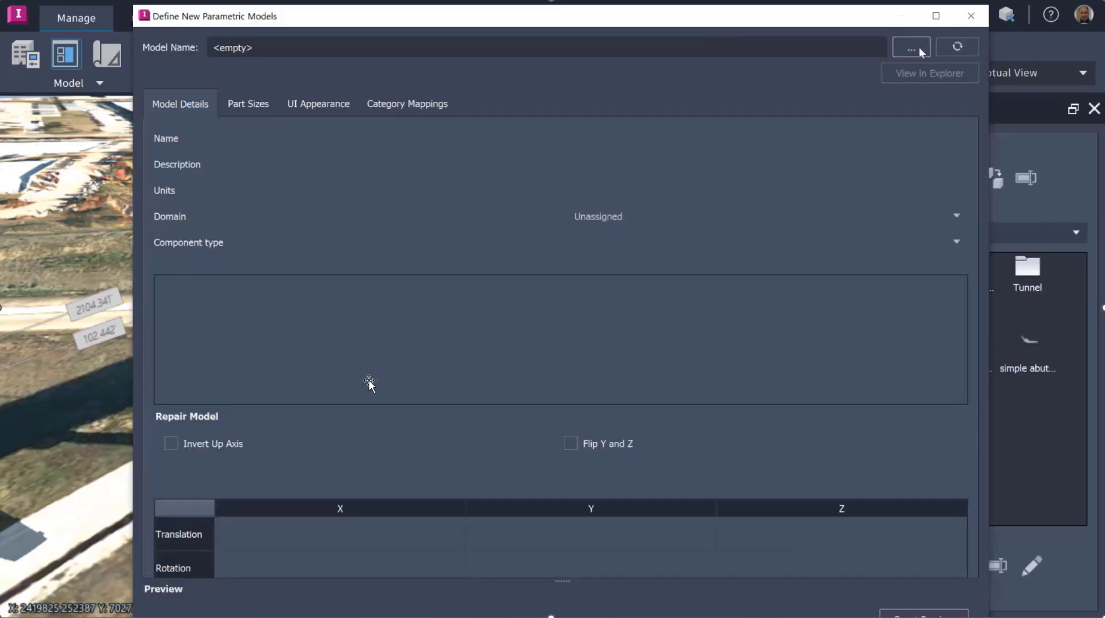
click(916, 47)
click(205, 53)
double_click(236, 50)
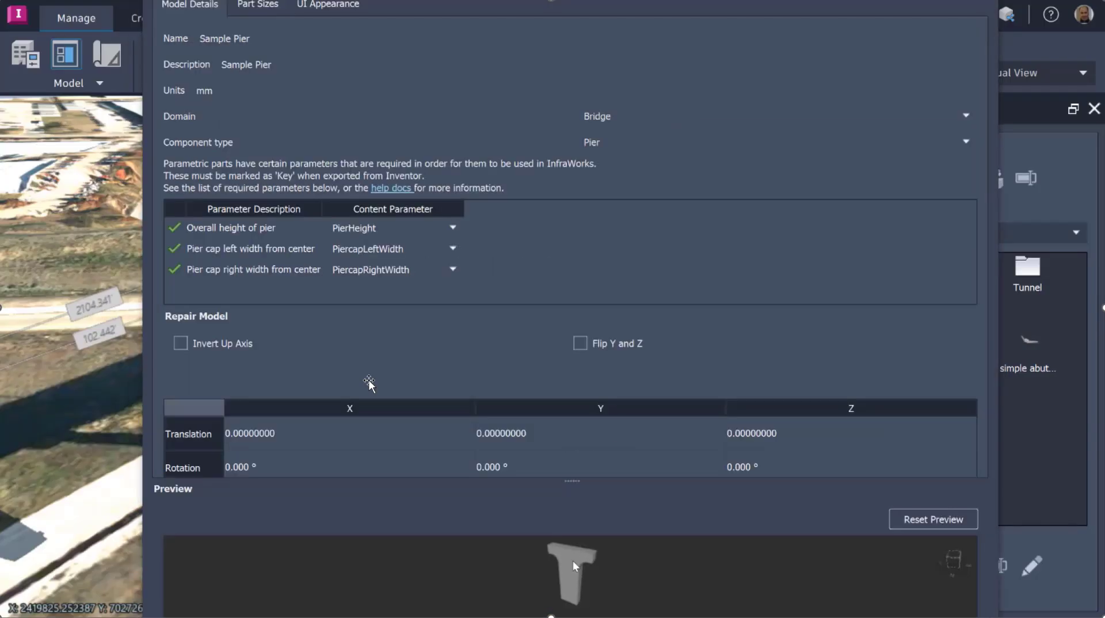
Step: Check the Sample Pier's preview, parameter mapping, part sizes and UI appearance, and add it to the Parametric Models catalog
mouse_move(572, 561)
mouse_down()
mouse_move(514, 562)
mouse_move(560, 566)
mouse_up()
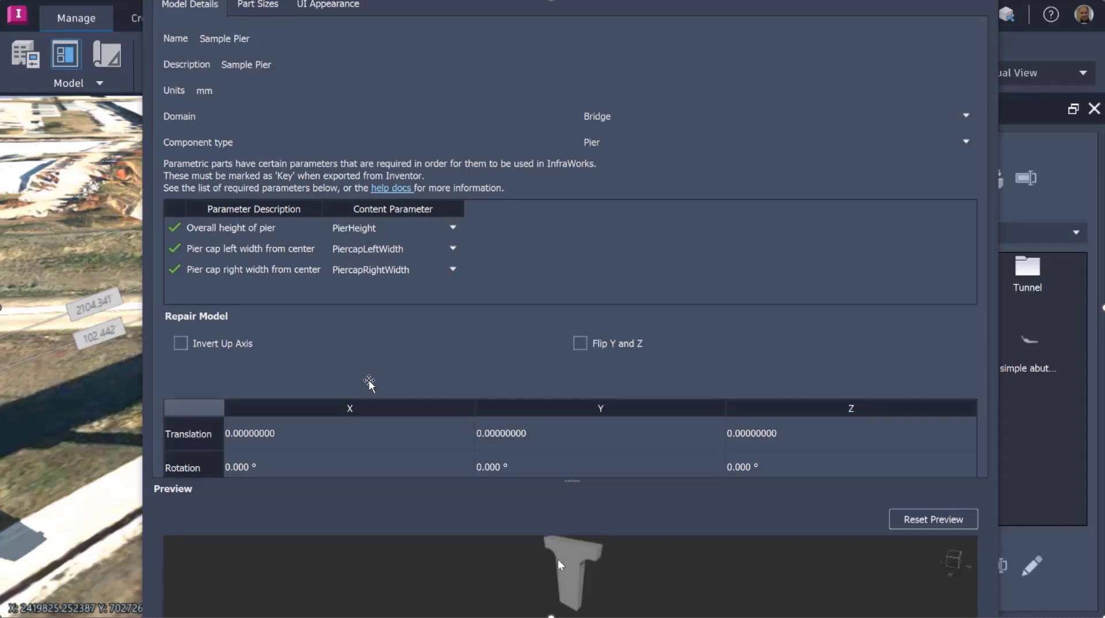
click(454, 249)
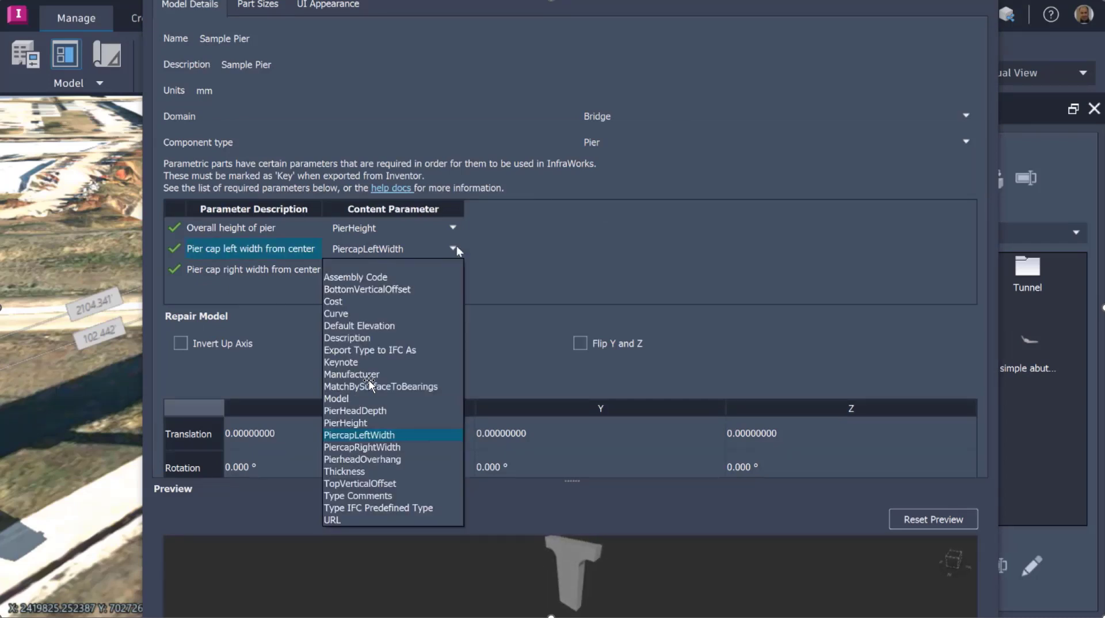
click(456, 248)
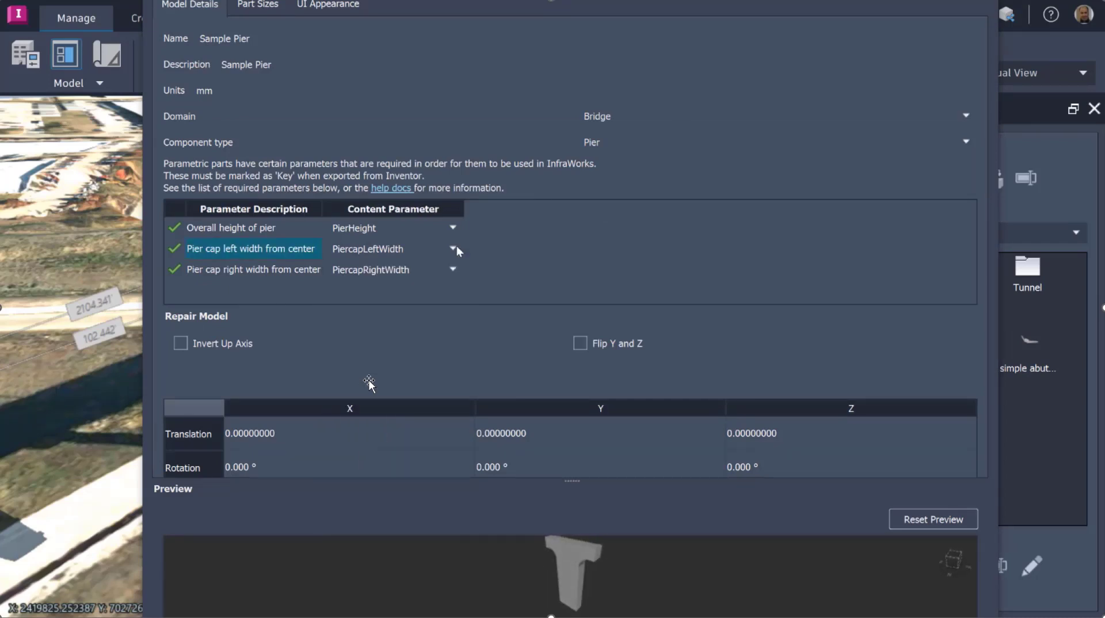
click(262, 6)
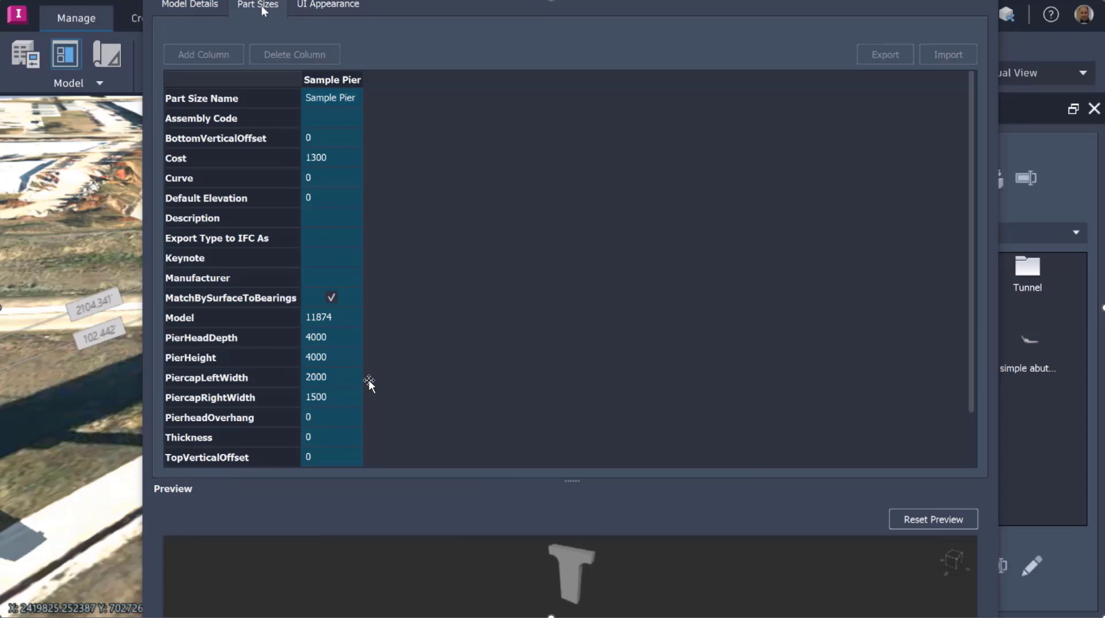
click(335, 7)
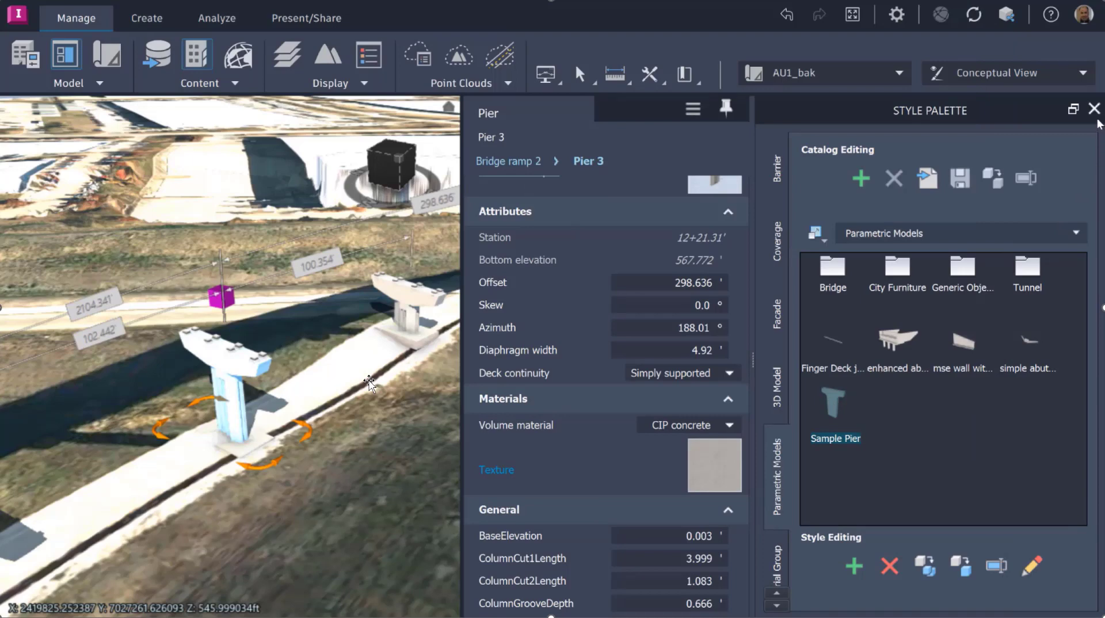
click(1094, 110)
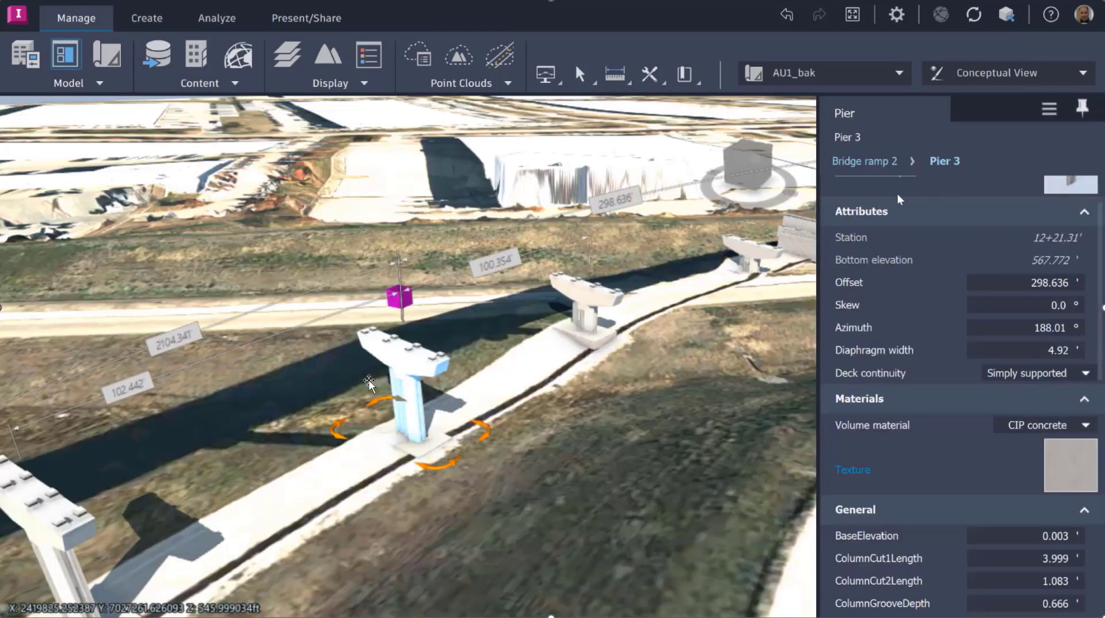
Step: Replace Pier 3's hammerhead pier component with Sample Pier
click(868, 242)
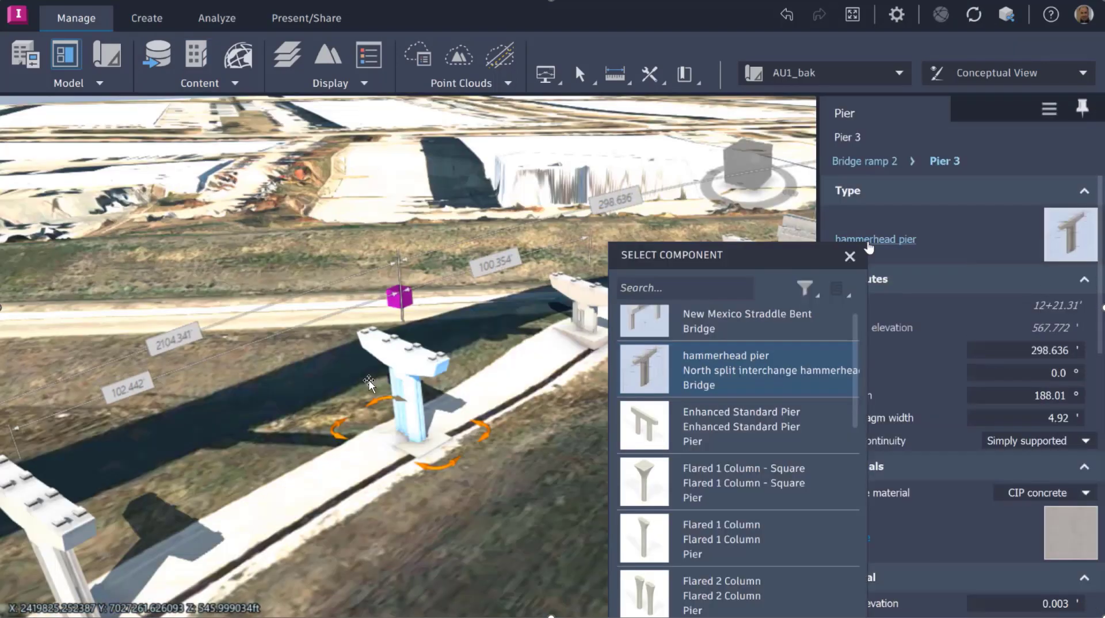
scroll(756, 385, down, 5)
scroll(755, 386, down, 3)
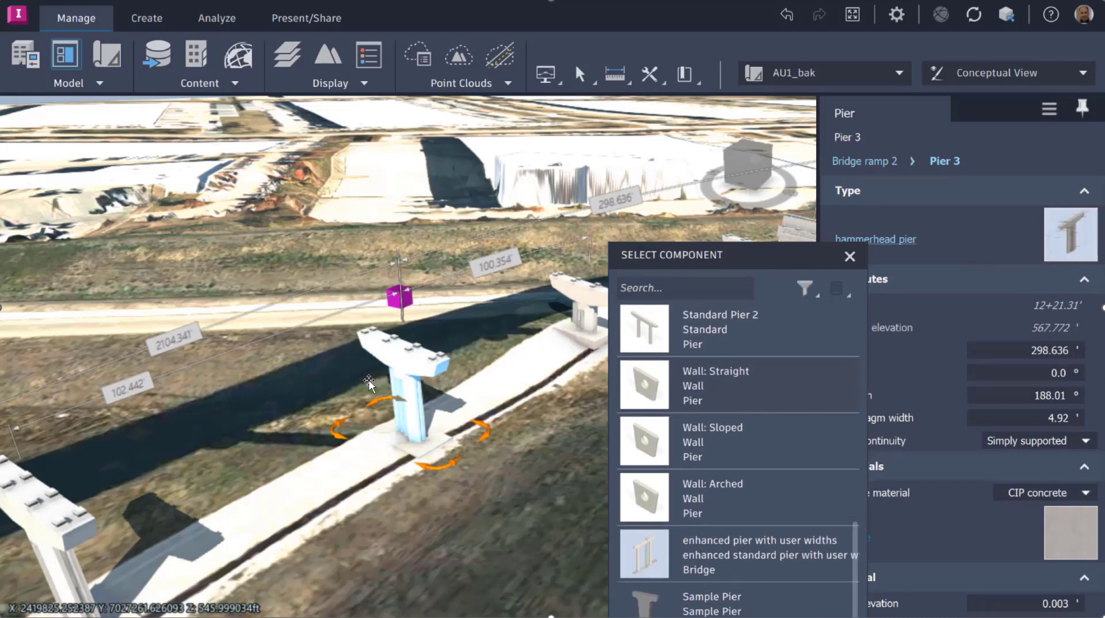
click(708, 607)
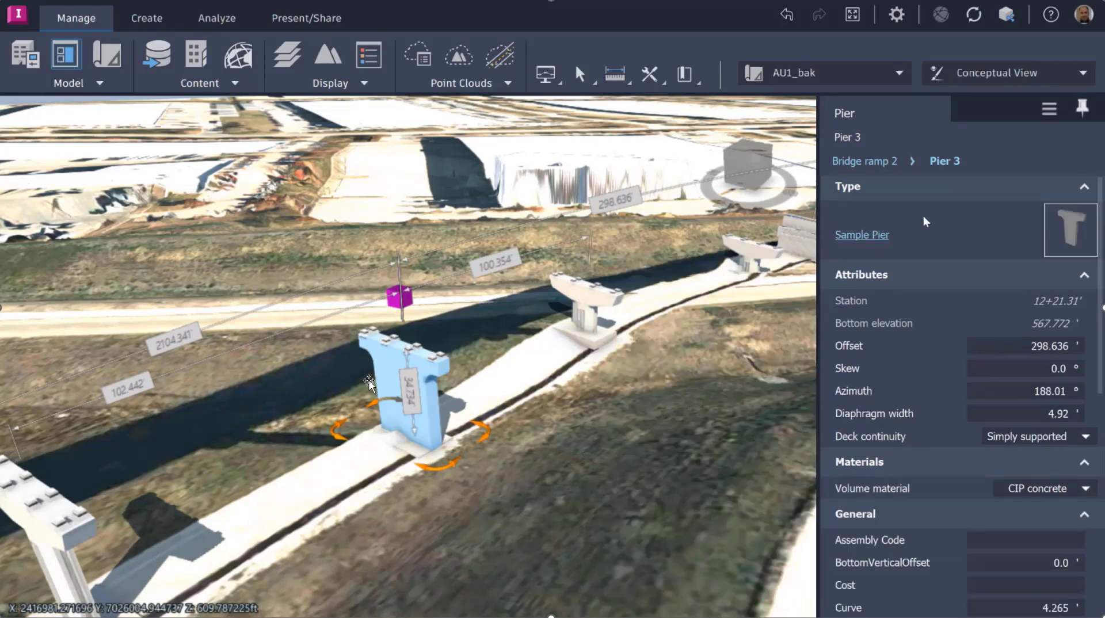
Step: Inspect the new pier and its parameters, and set Pier 3's PierheadOverhang to 10 ft
scroll(926, 222, down, 2)
scroll(926, 222, down, 3)
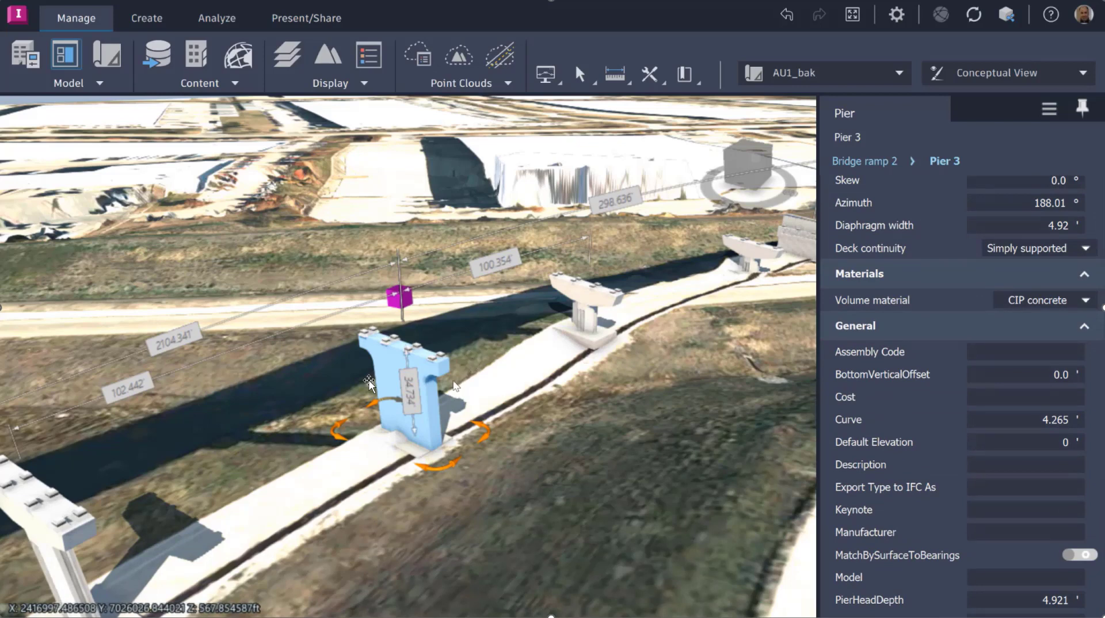
scroll(369, 384, up, 4)
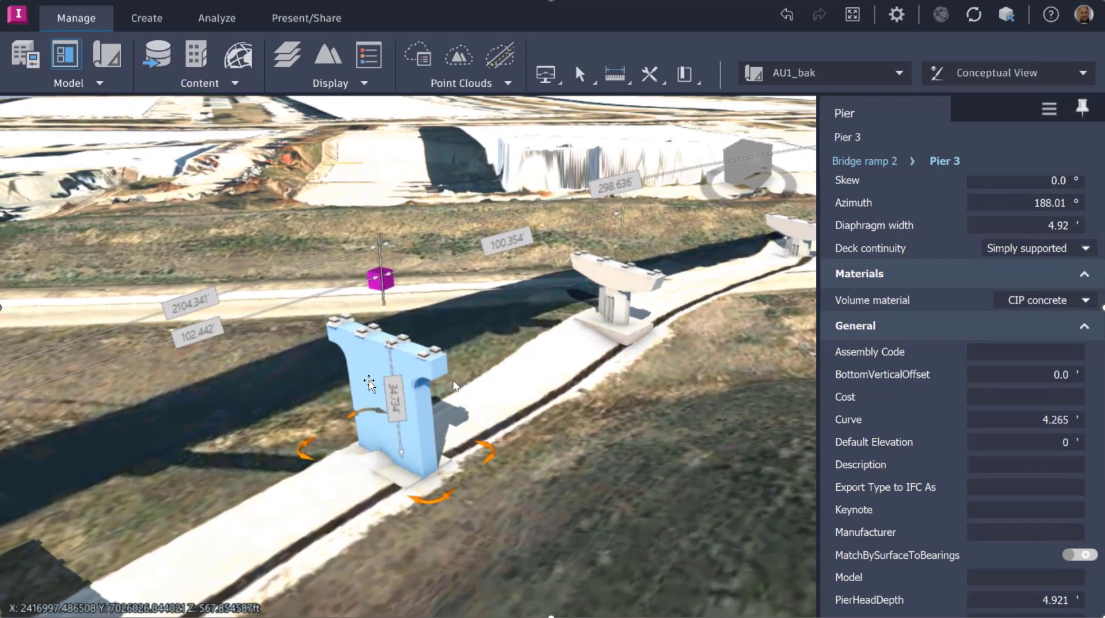
scroll(453, 380, up, 3)
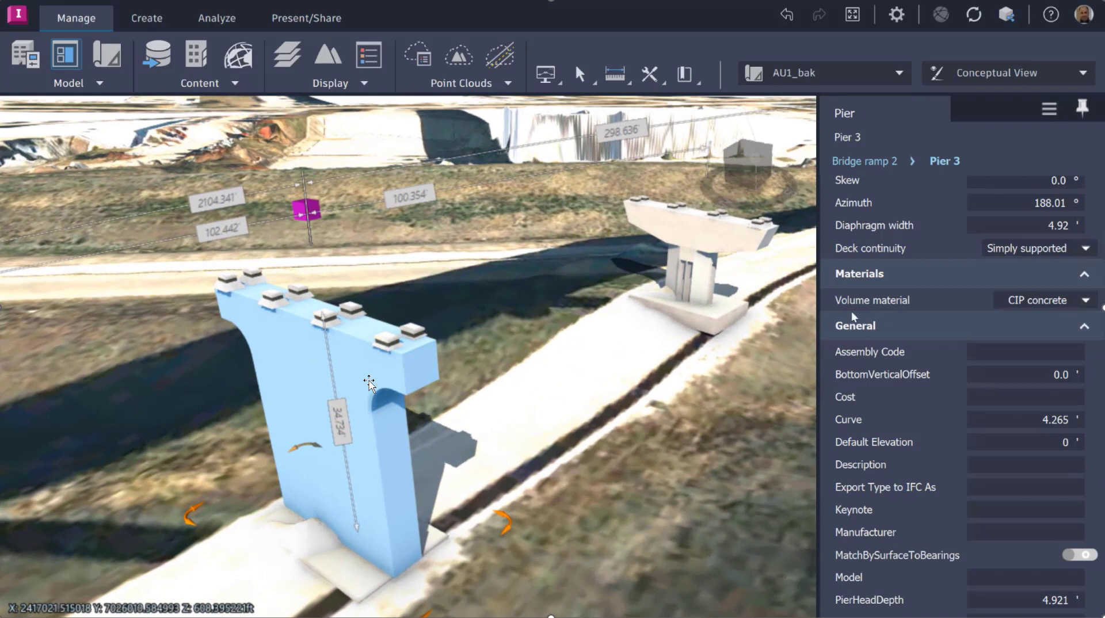
scroll(934, 469, down, 4)
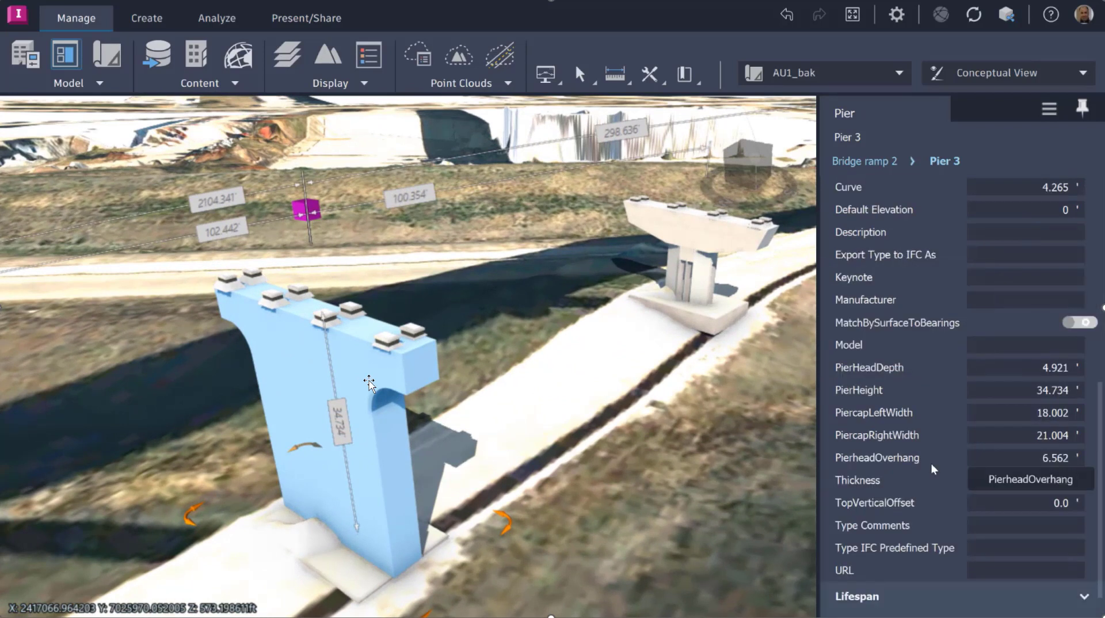
click(1002, 459)
text(10)
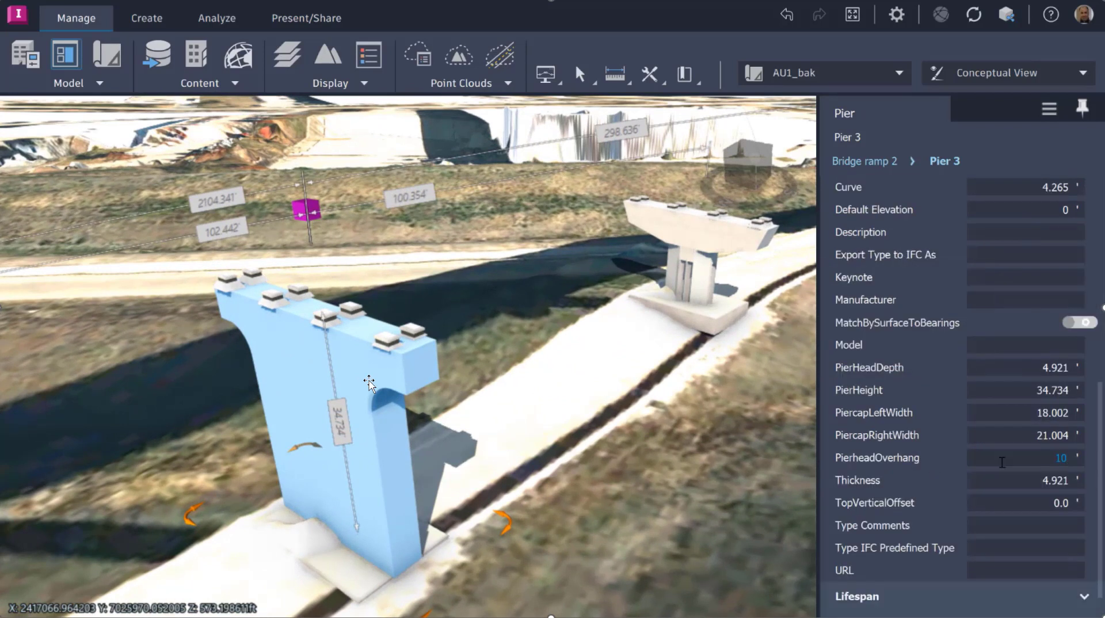
key(Return)
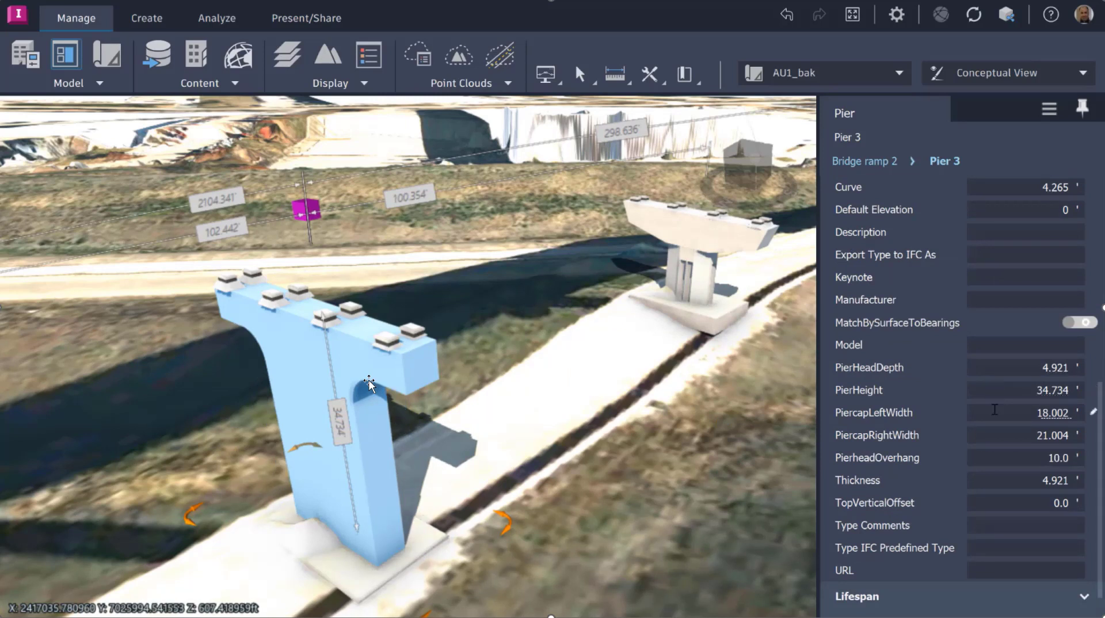
Step: Set Pier 3's Thickness to 7 ft
click(1014, 464)
click(1022, 480)
text(7)
key(Return)
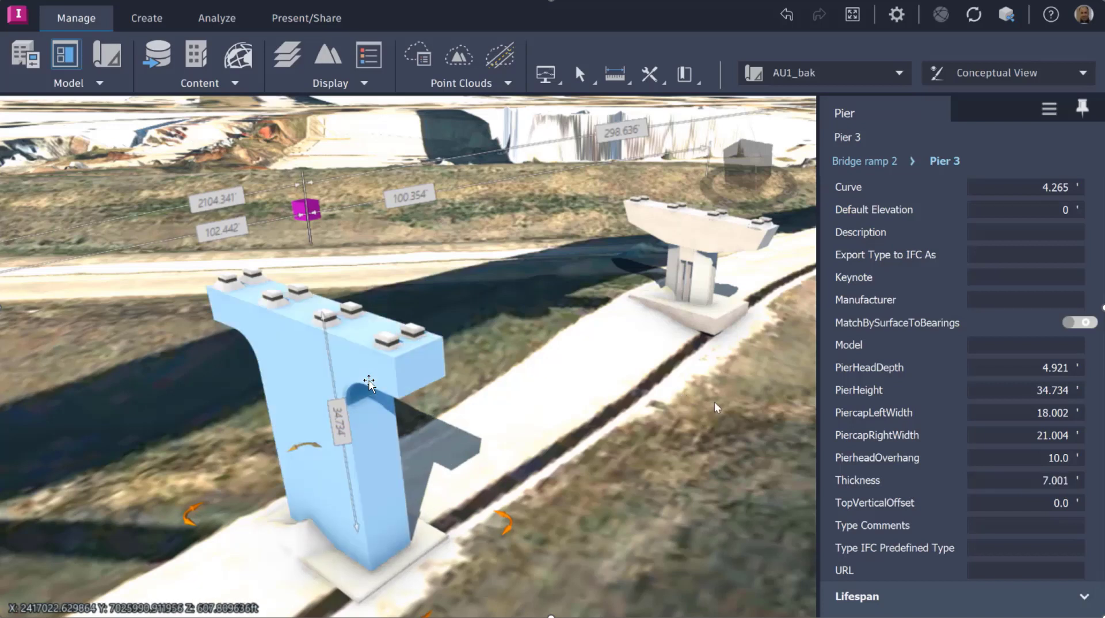
Step: Apply Pier 3's Sample Pier component and settings to the neighbouring hammerhead pier through Apply To Next Selection
right_click(517, 384)
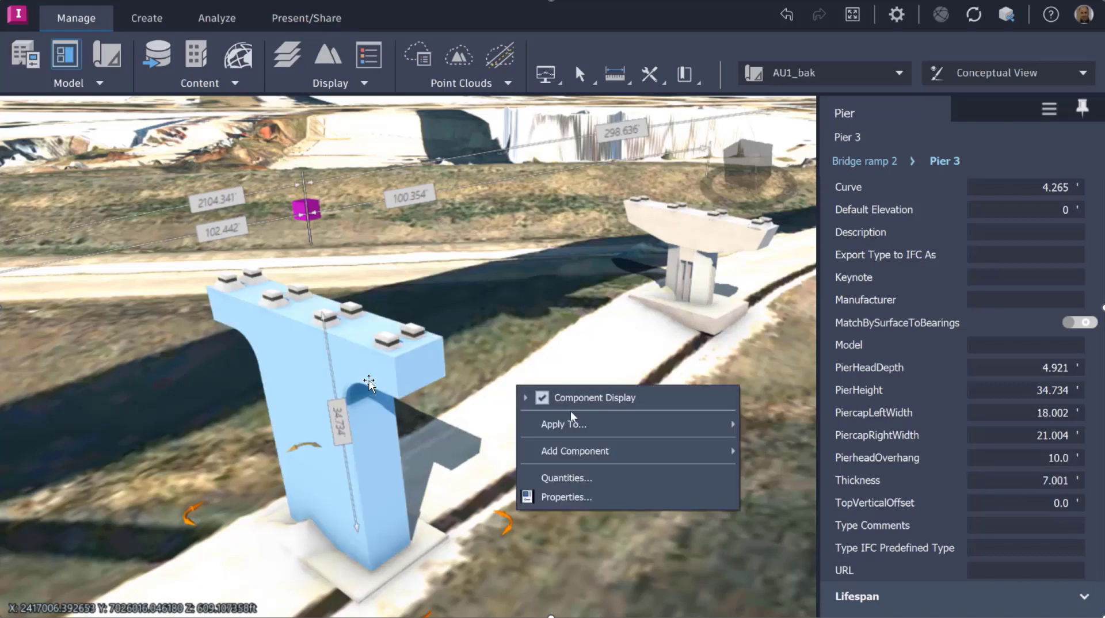
mouse_move(574, 424)
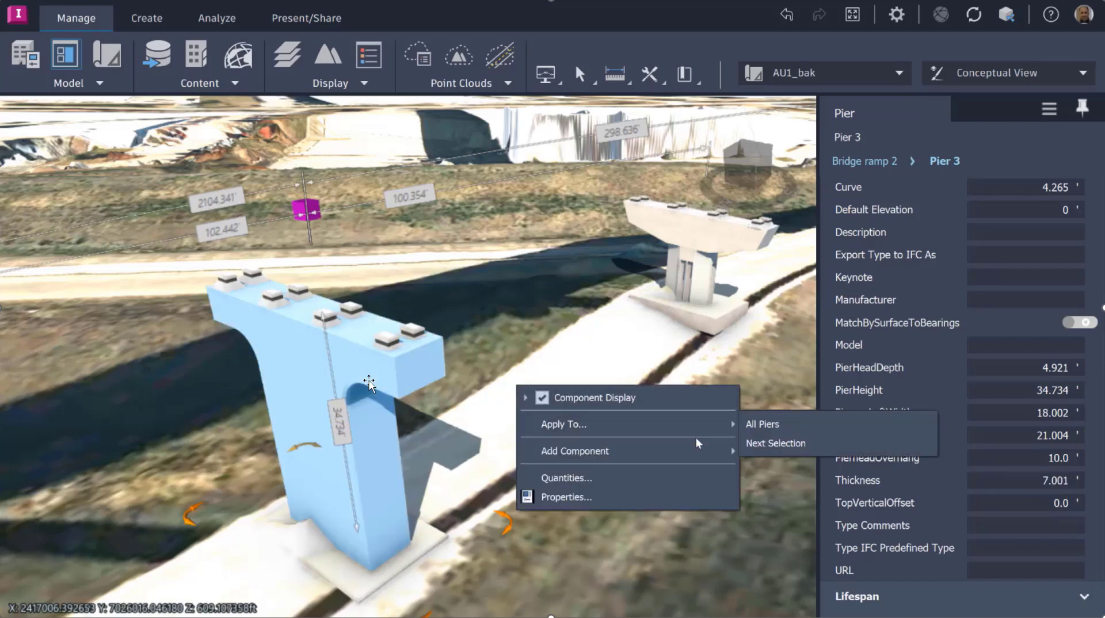
click(769, 443)
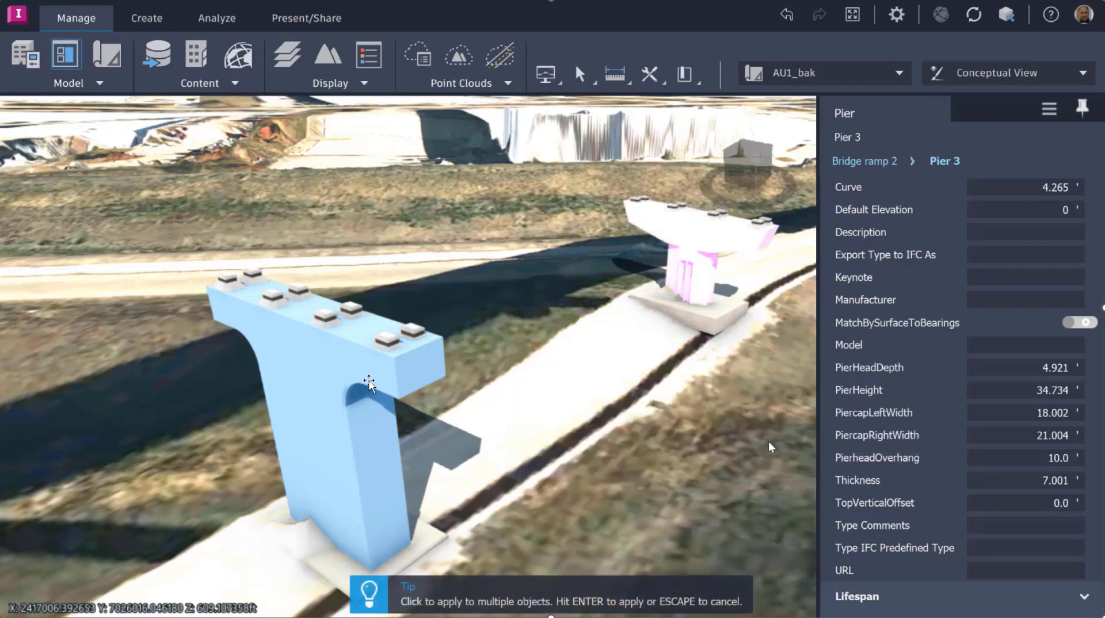
click(685, 245)
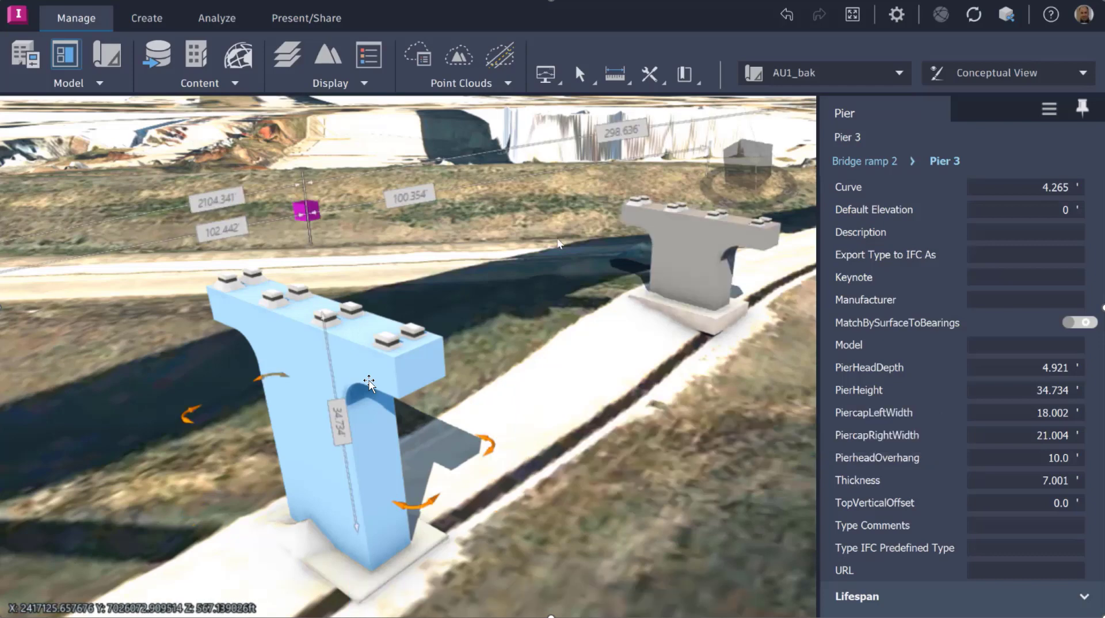
Step: Publish Bridge ramp 2 as a new civil structures file in the default location, without a backup proposal
scroll(368, 383, down, 3)
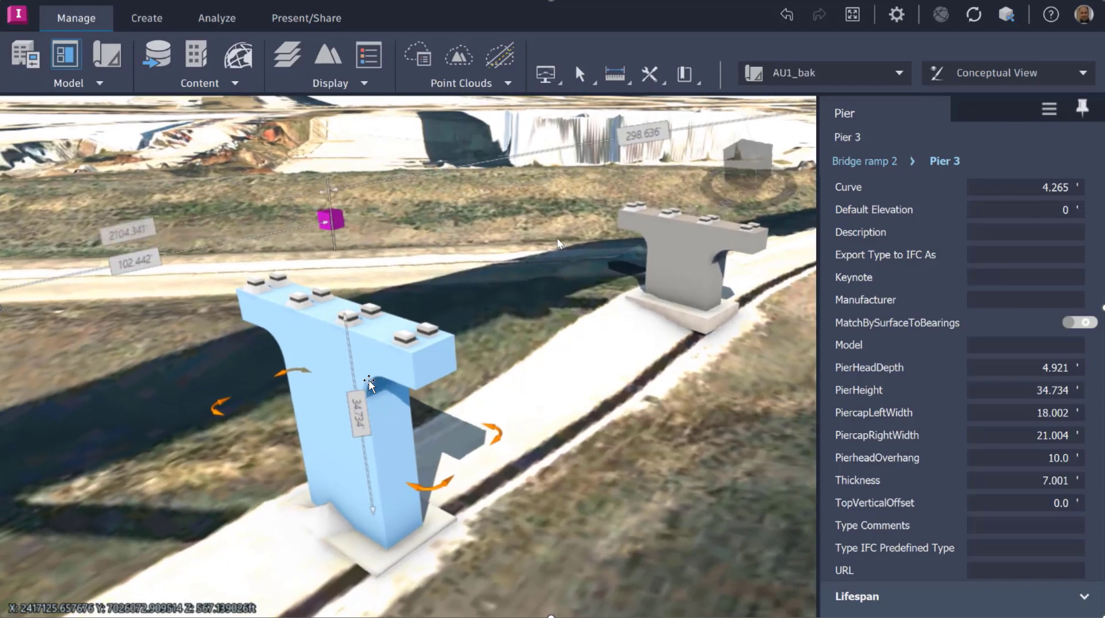
scroll(369, 383, down, 5)
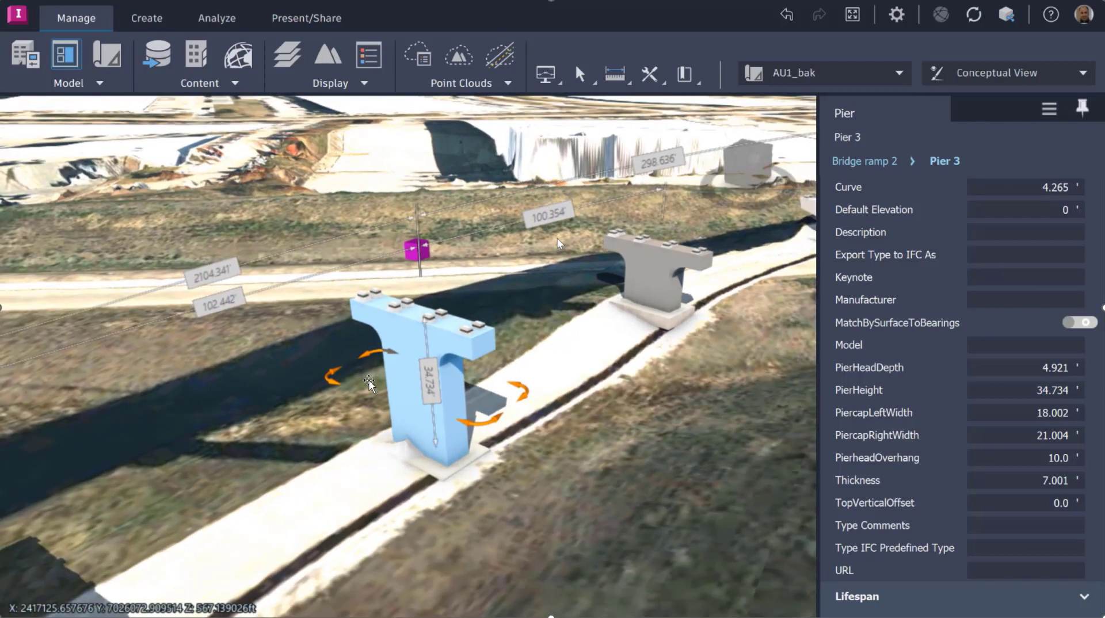
scroll(369, 383, down, 5)
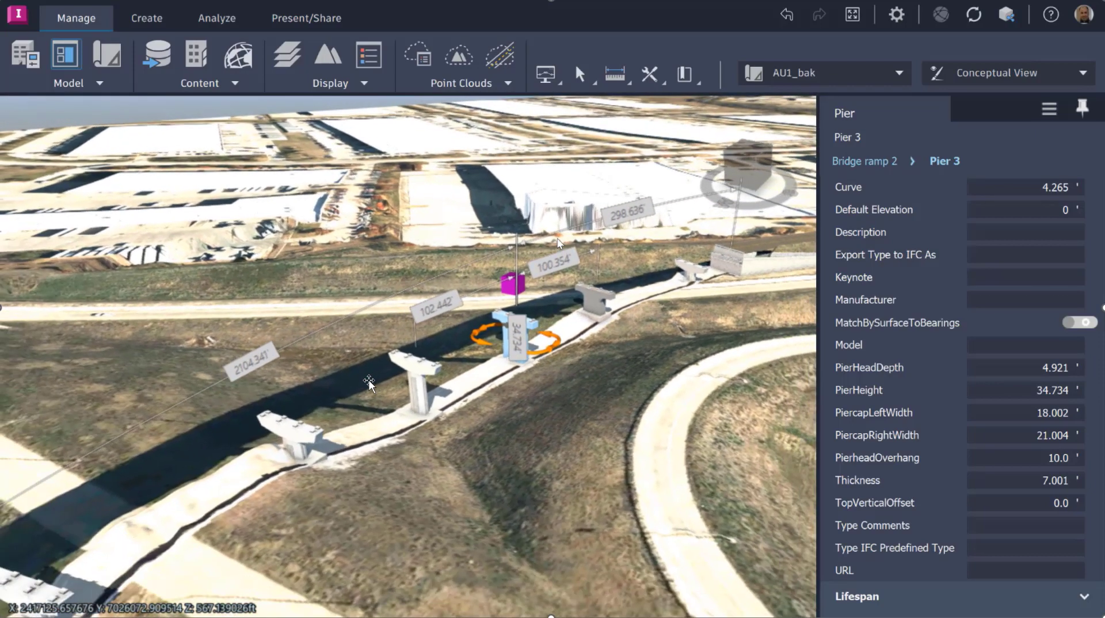
right_click(546, 345)
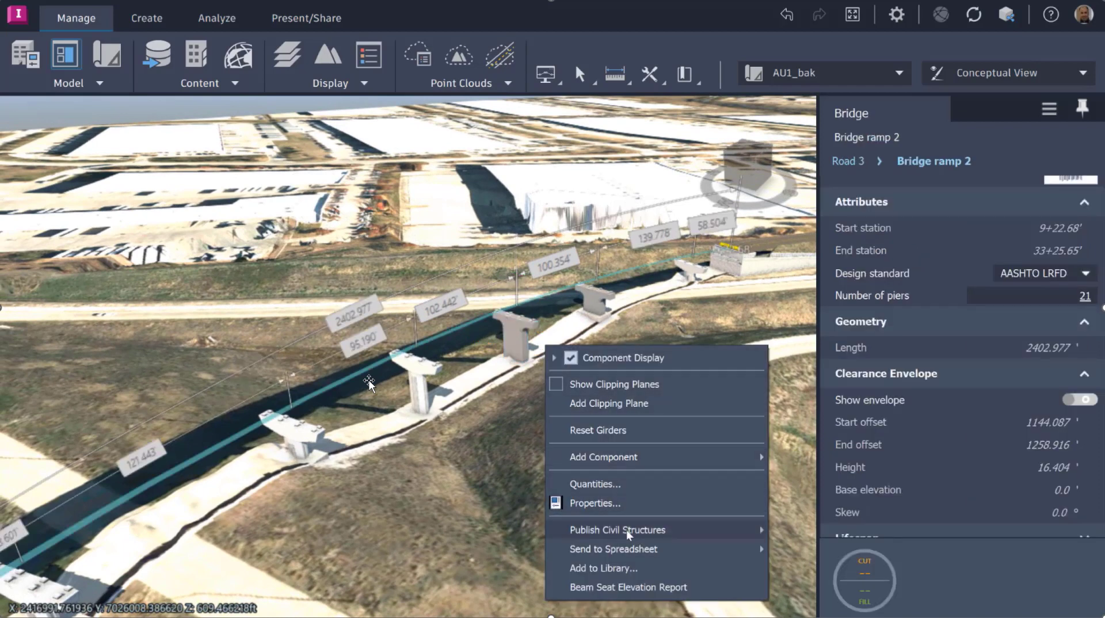
mouse_move(627, 529)
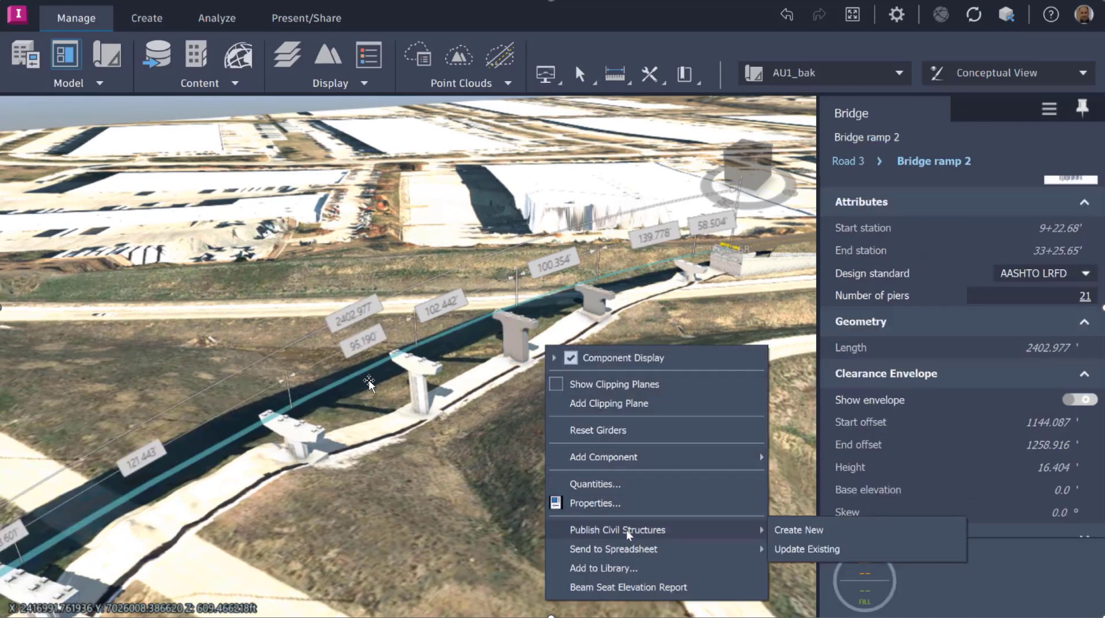
click(809, 533)
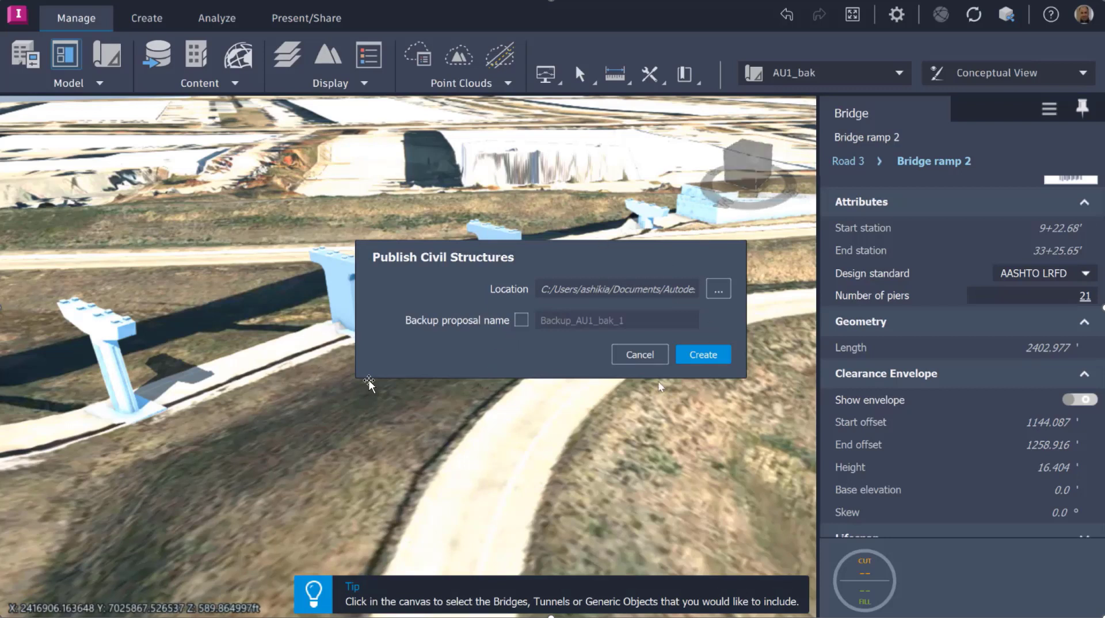
click(719, 360)
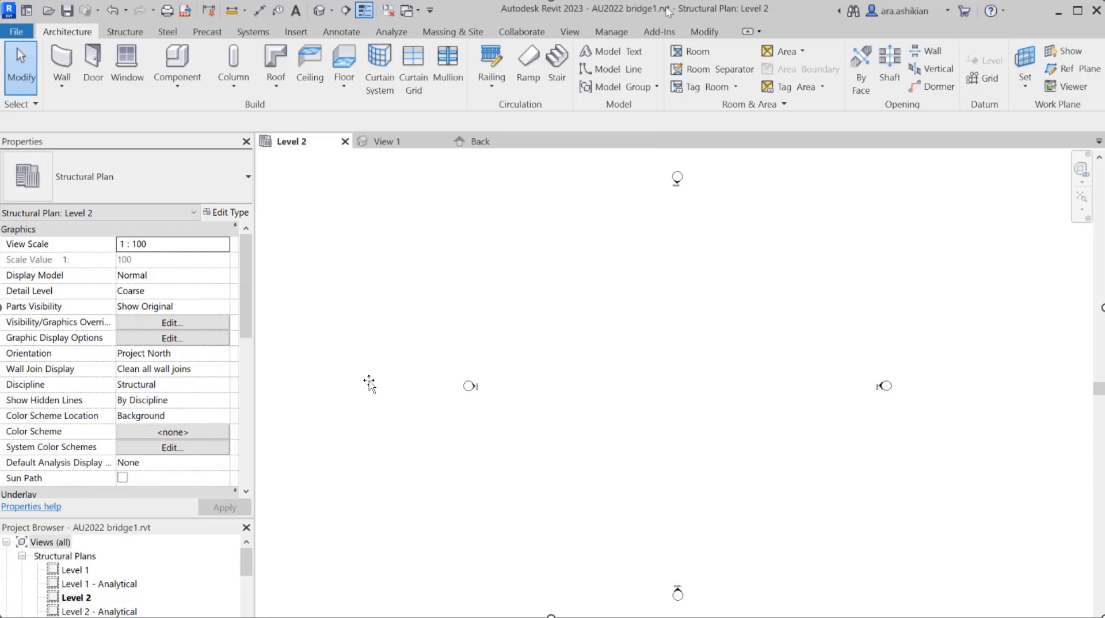
Step: Switch to Revit and import the civil structures file Bridge ramp 2.imx into the AU2022 bridge1 project
click(658, 32)
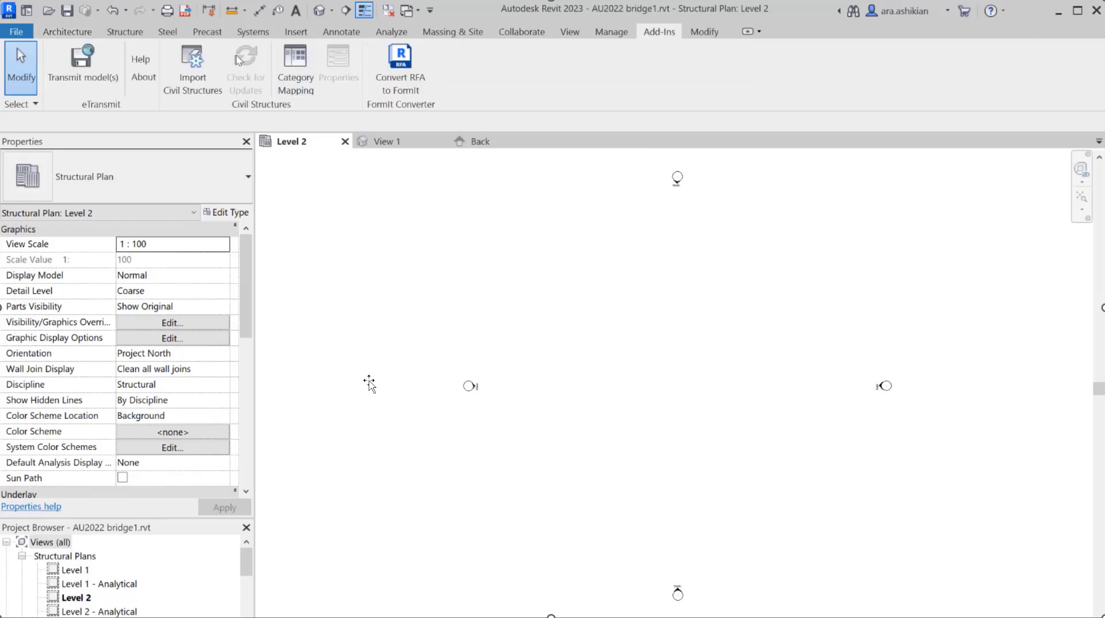
click(193, 64)
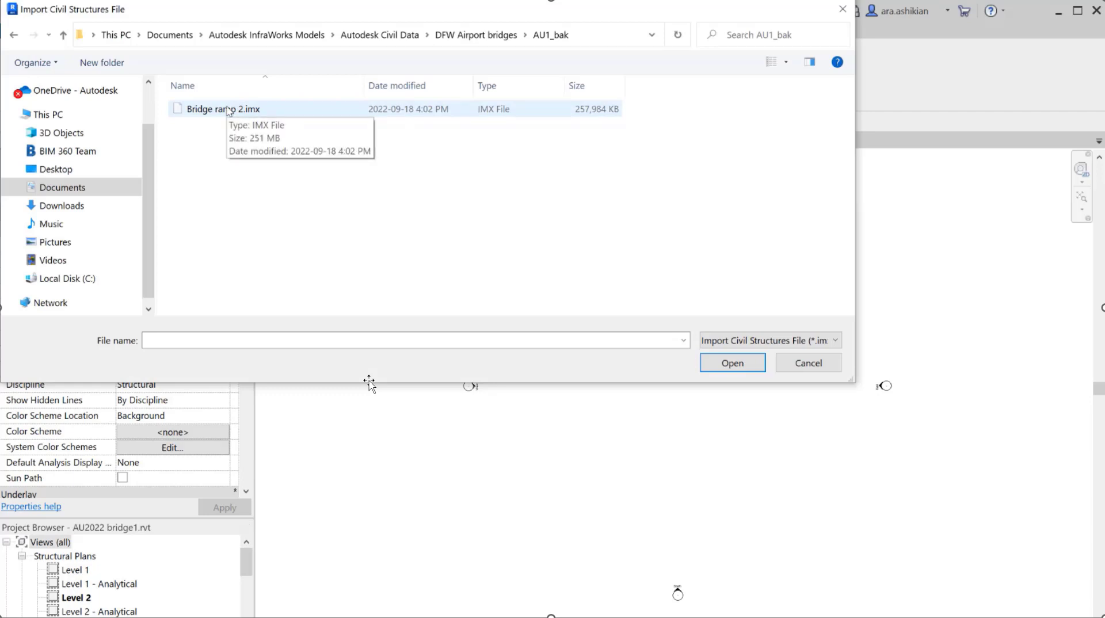
double_click(228, 111)
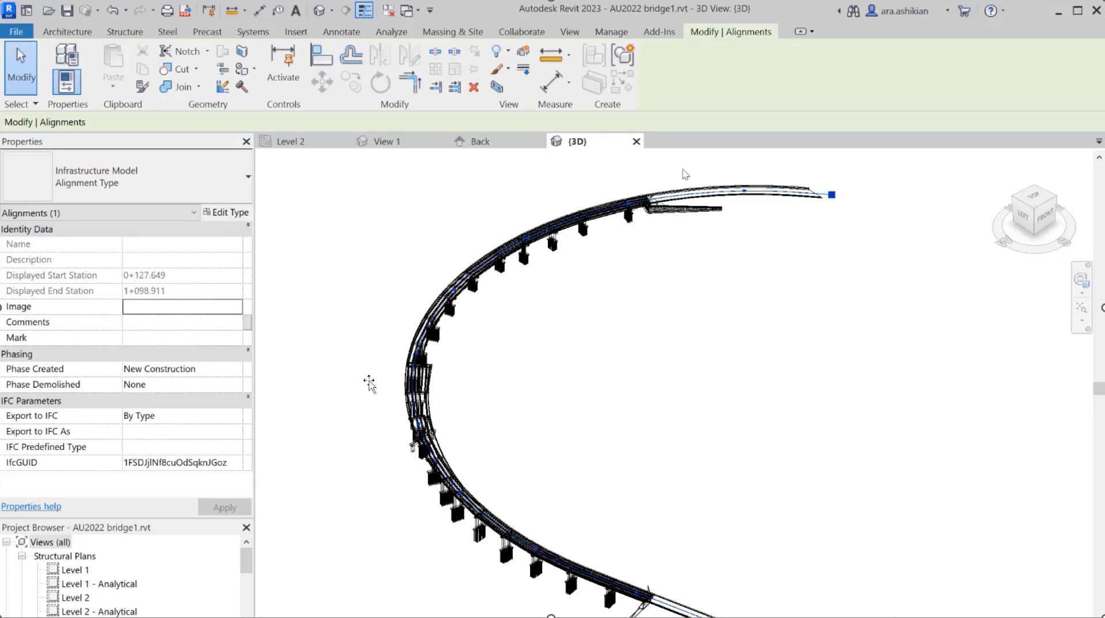
Step: Examine the imported bridge's Pier 4 and its pile foundation, checking the dimension parameters of each
scroll(653, 165, up, 5)
scroll(652, 165, up, 5)
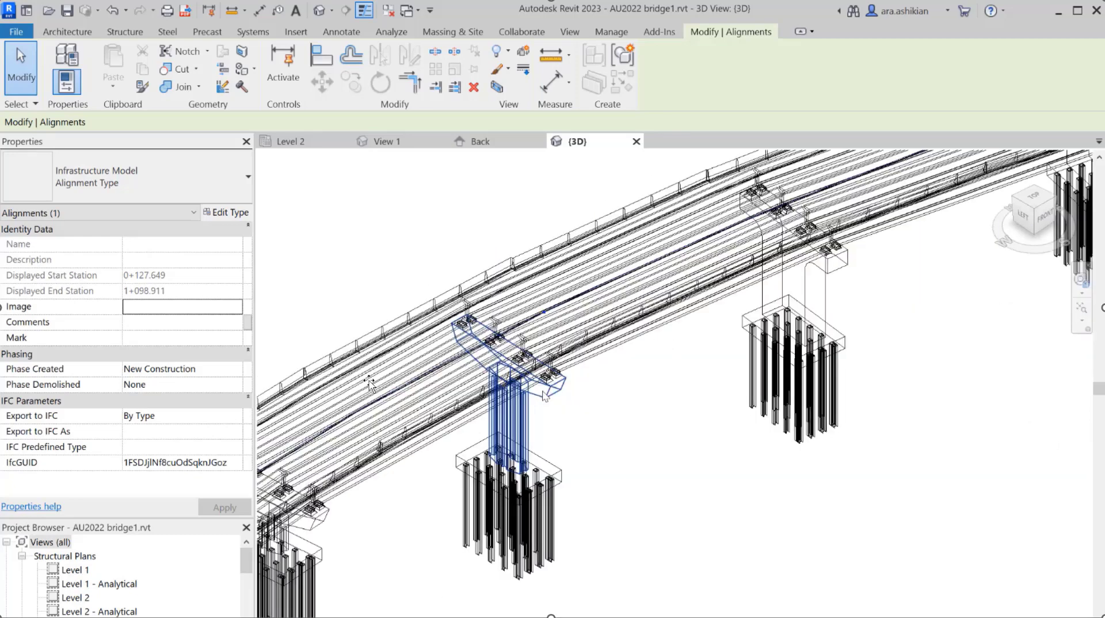
click(506, 403)
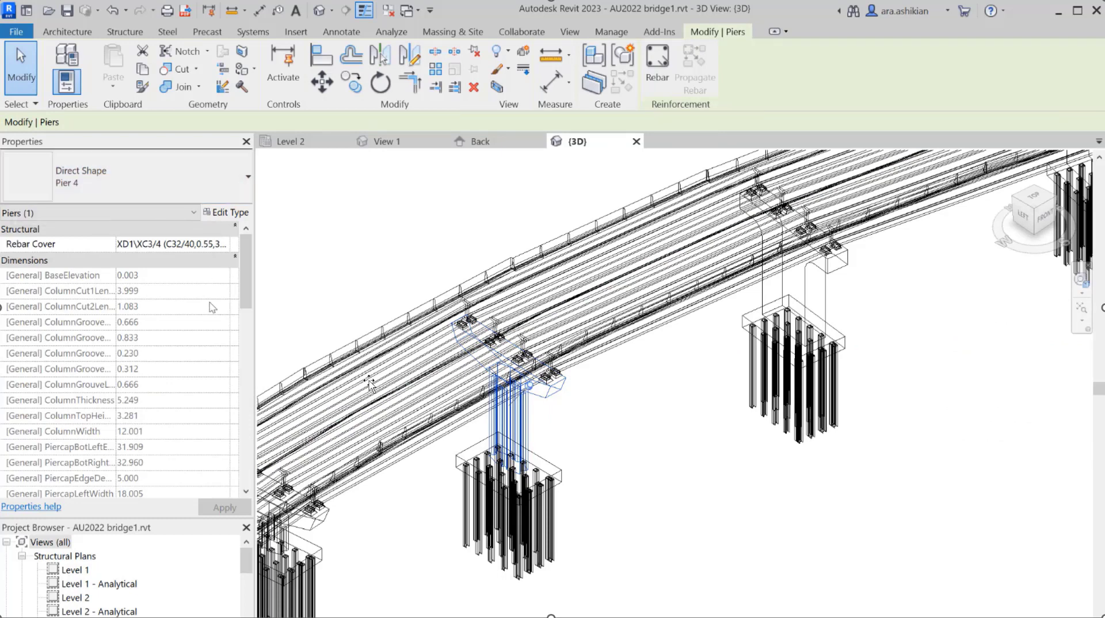
scroll(225, 340, down, 10)
scroll(224, 340, up, 10)
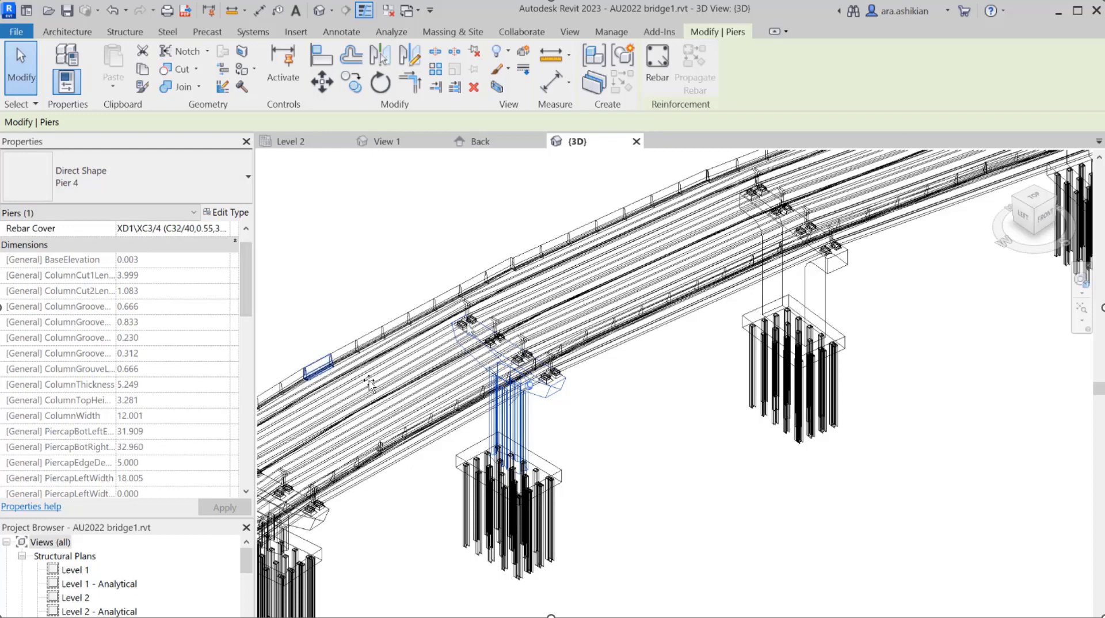
click(551, 507)
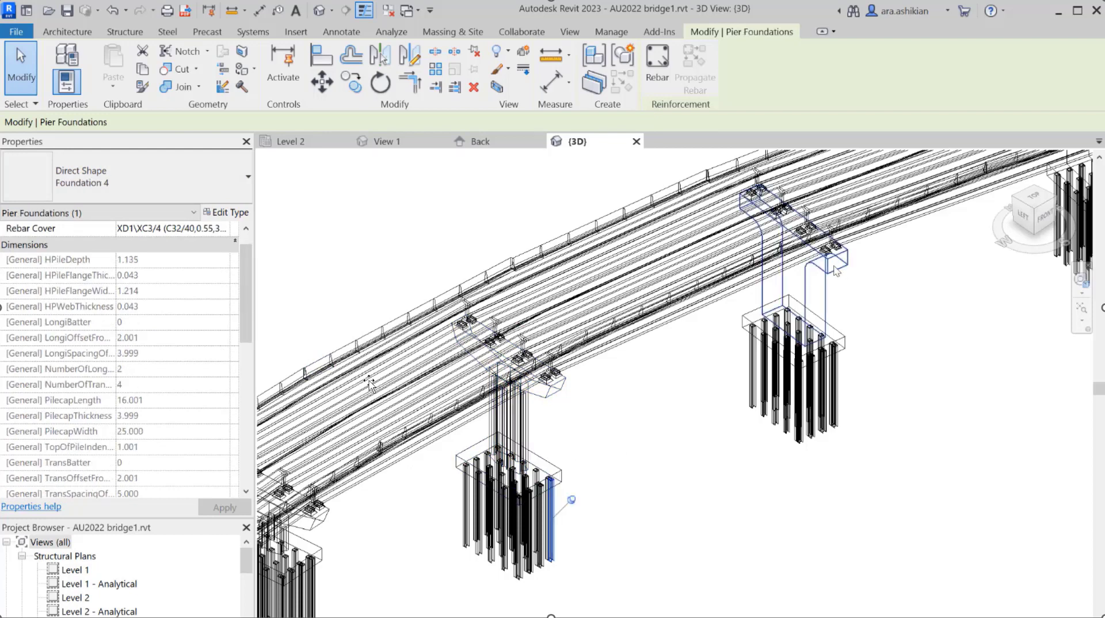
Step: Select the neighbouring Sample Pier, display the 3D view shaded, and review the pier's instance and type properties
click(834, 268)
key(s)
key(d)
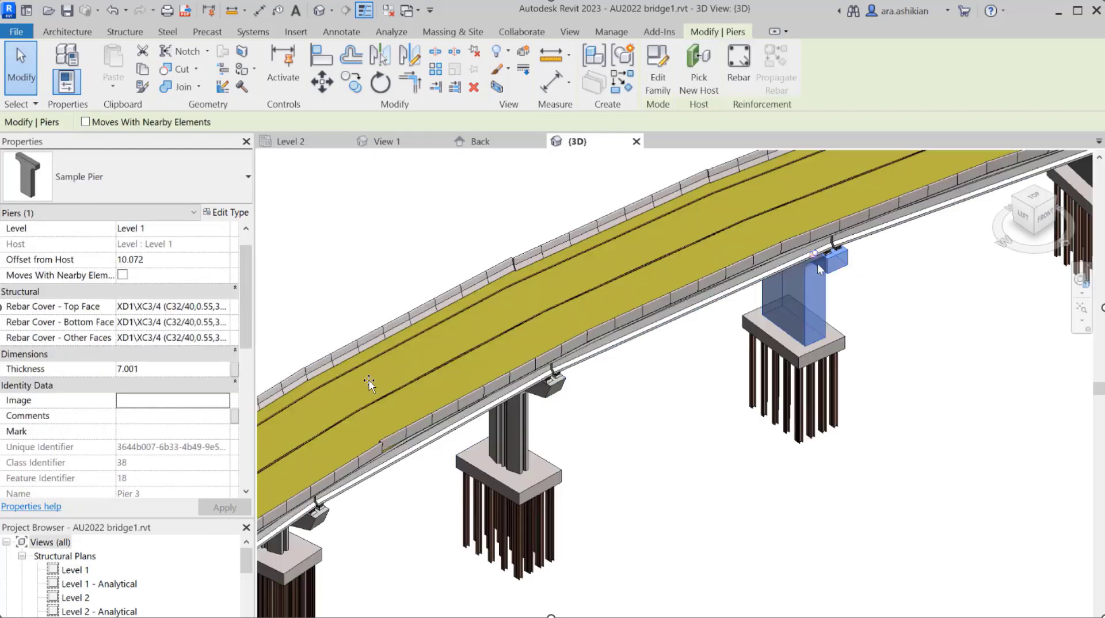
scroll(184, 228, down, 10)
click(229, 213)
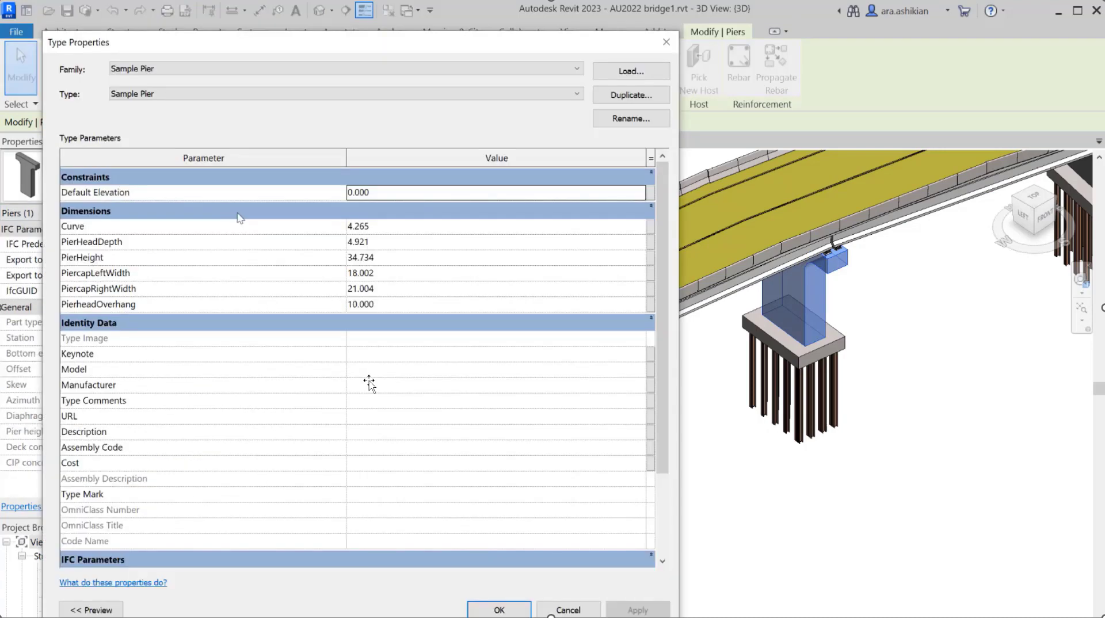